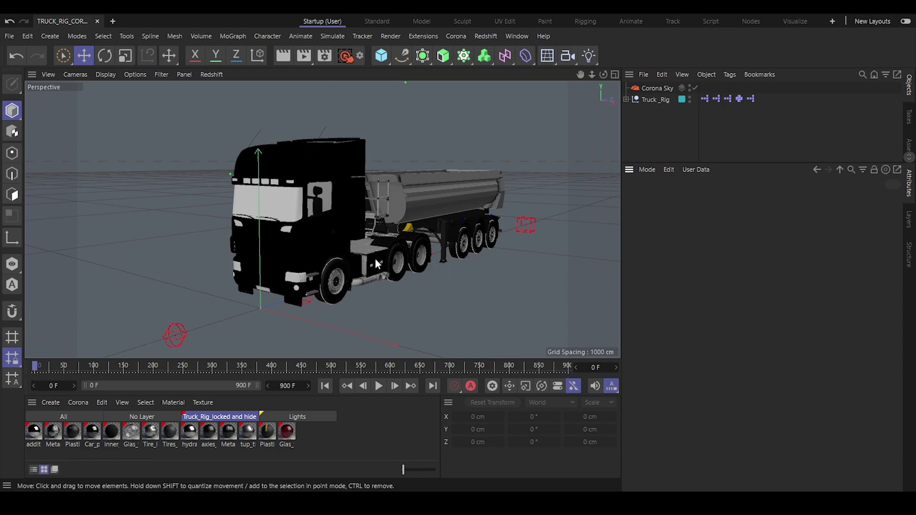
Examine the metalness, albedo, roughness and bump textures of the Tire_inner material.
alt+drag(375, 259, 471, 206)
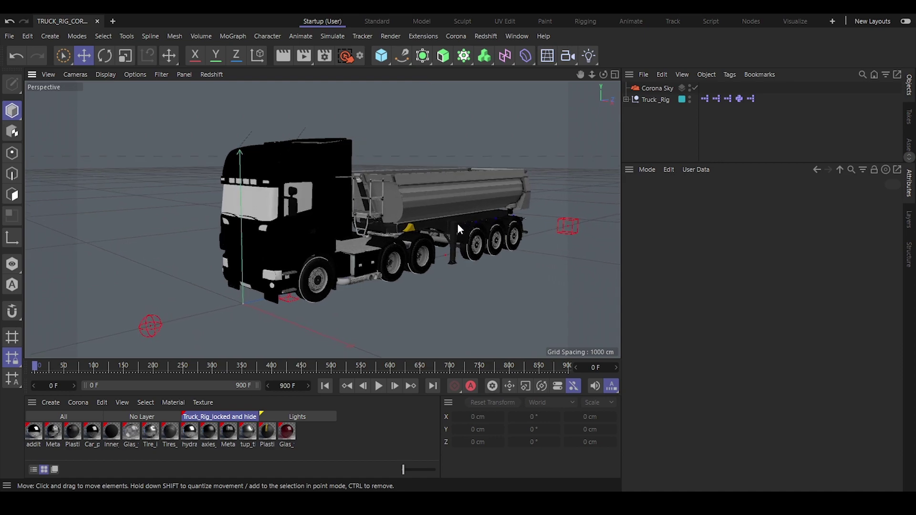
alt+drag(428, 217, 371, 267)
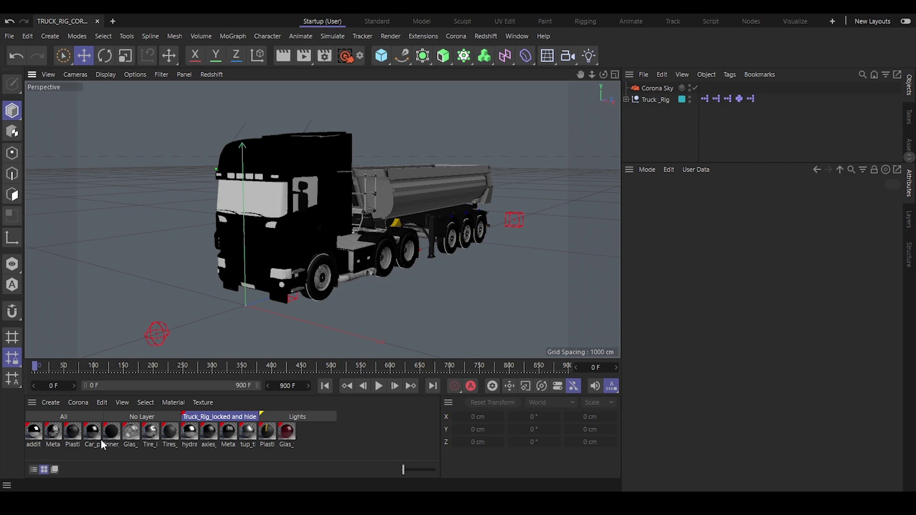
double_click(151, 431)
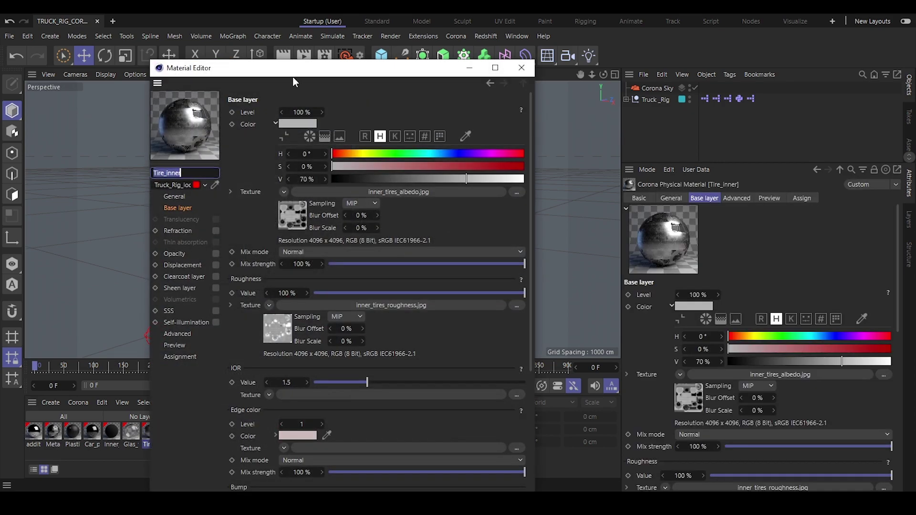
drag(293, 77, 460, 52)
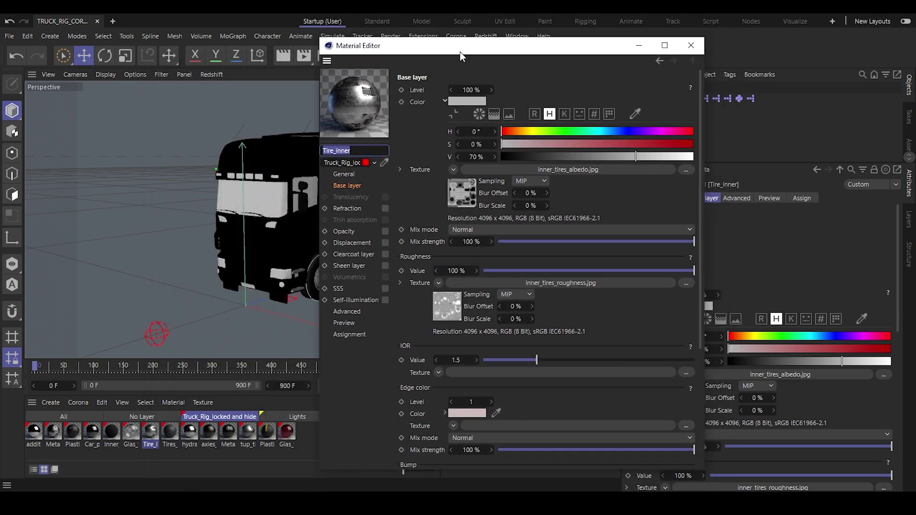
click(348, 175)
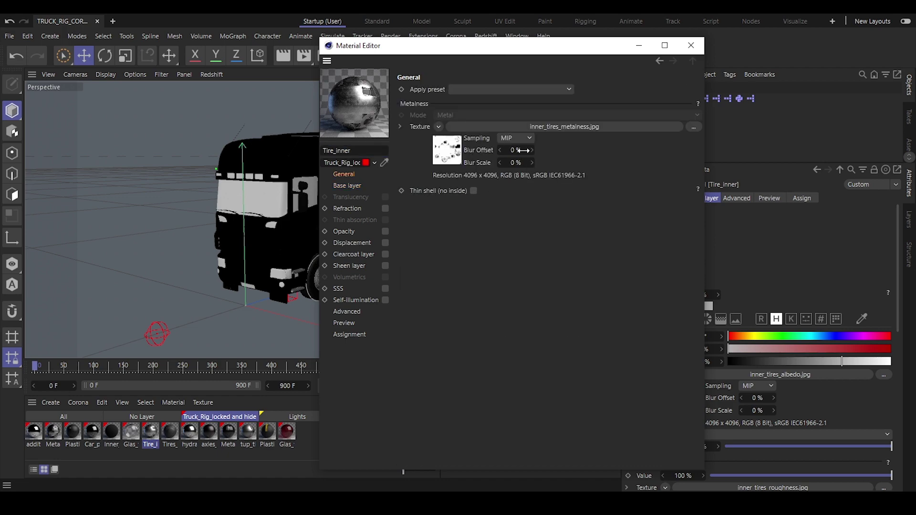
click(363, 186)
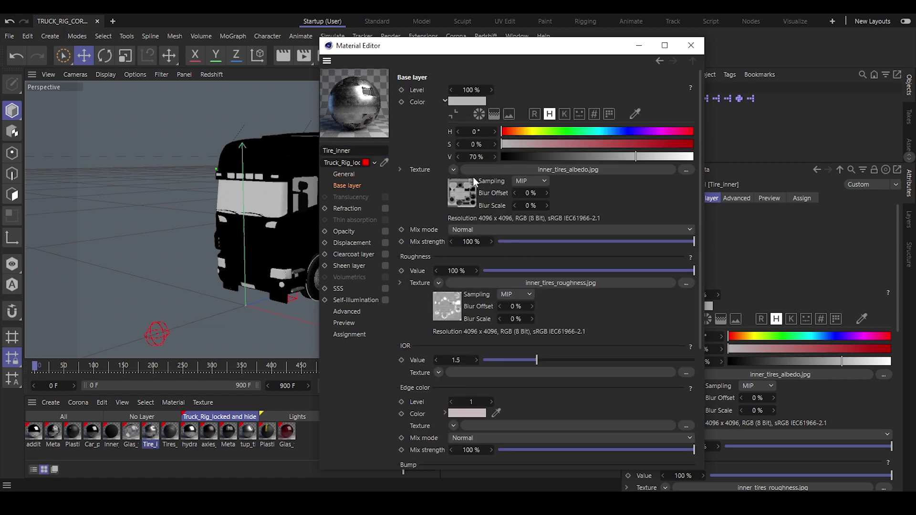
scroll(408, 405, down, 3)
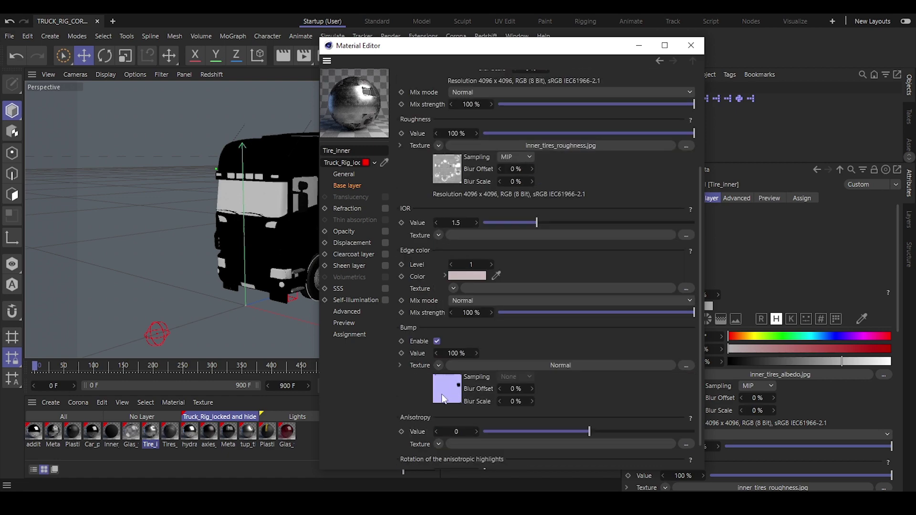
click(691, 47)
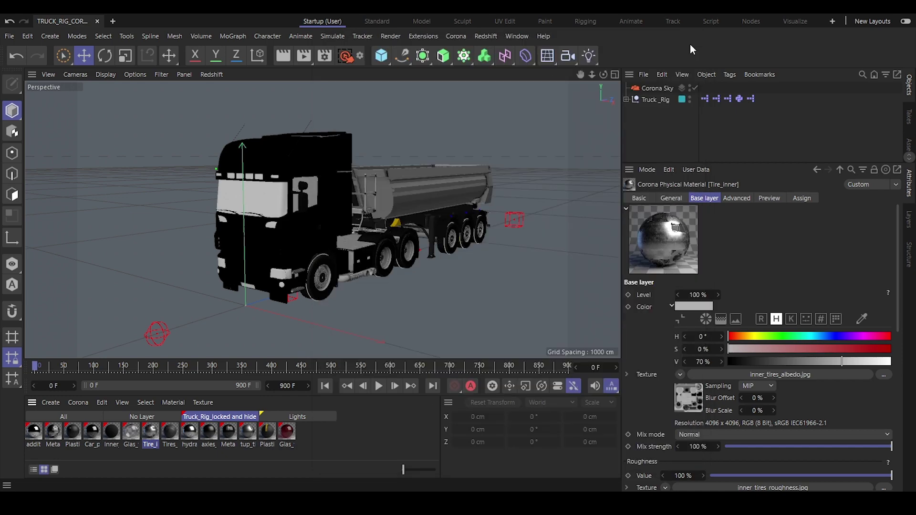
Review the Lights layer's materials and the truck and trailer light intensity controls in the Truck_Rig user data.
click(301, 418)
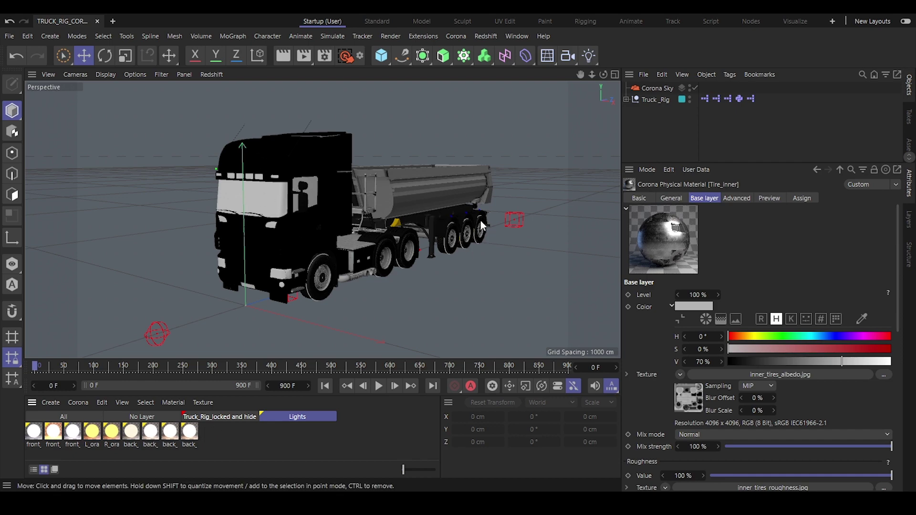
click(665, 98)
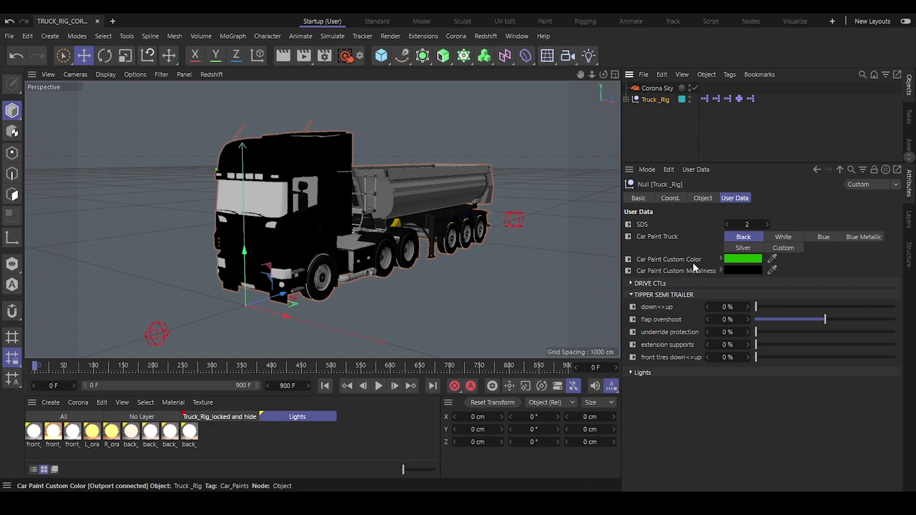
click(649, 372)
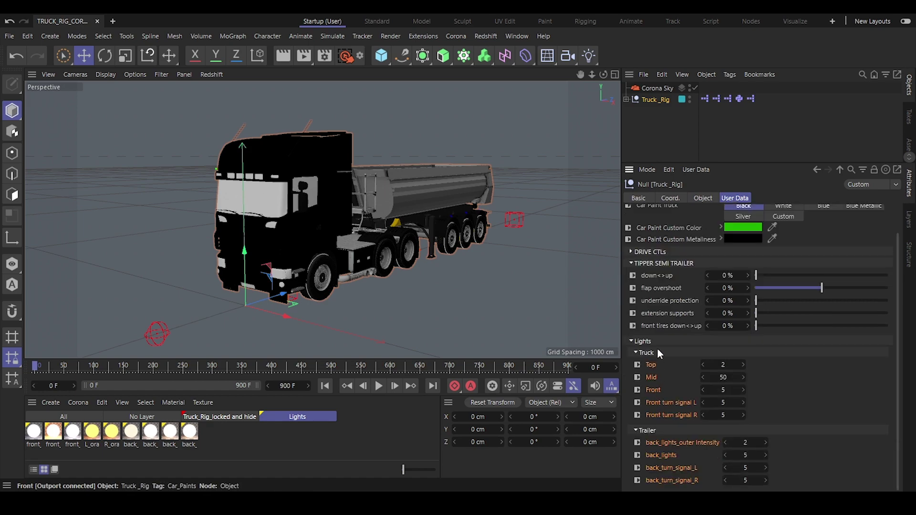
click(642, 372)
click(642, 372)
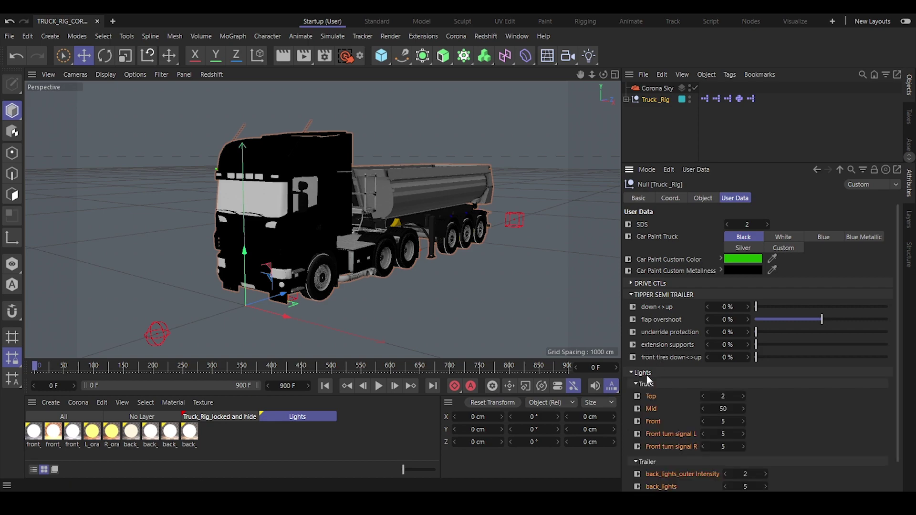
scroll(678, 382, down, 1)
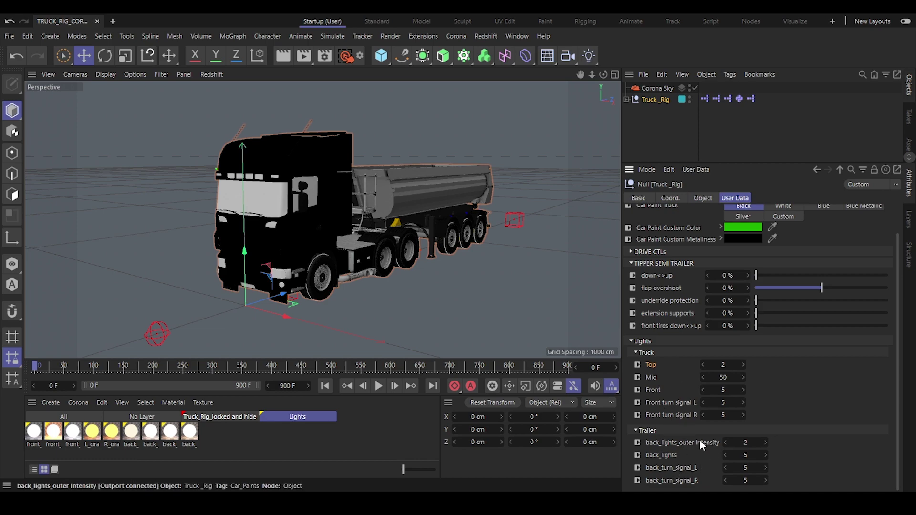
click(660, 343)
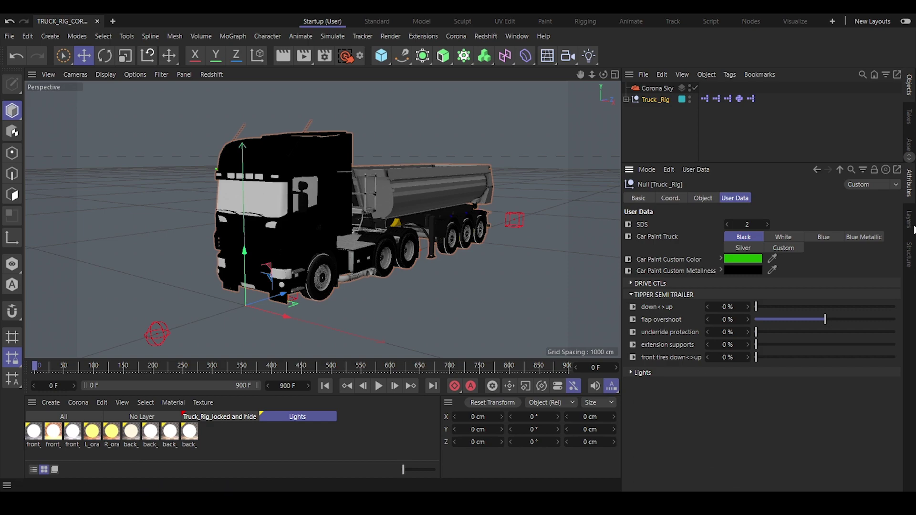
Hide the Truck_Rig_locked and hide and Lights layers from the managers, lock both, and return to the rig's user data.
click(910, 221)
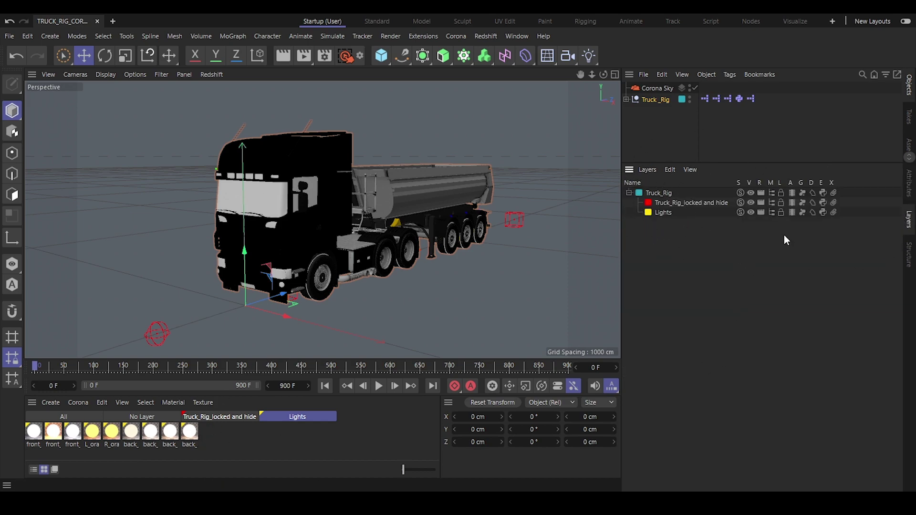
click(772, 203)
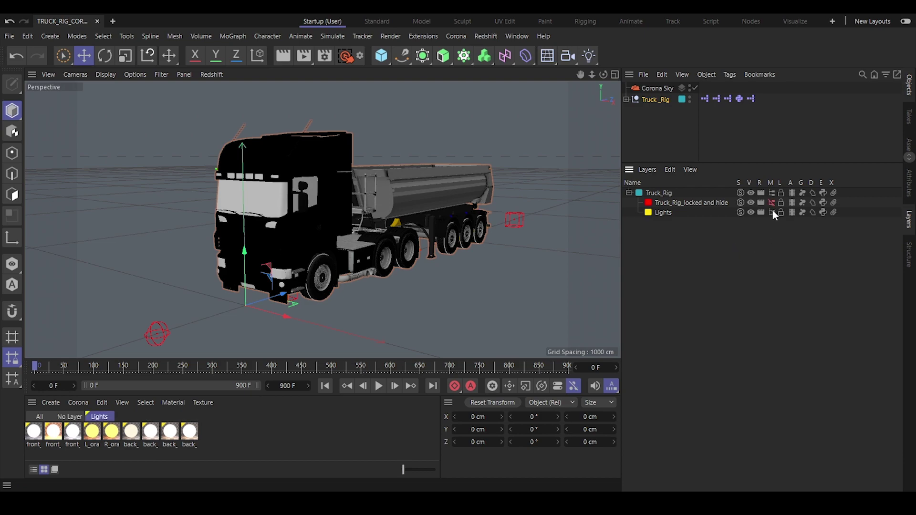
click(773, 213)
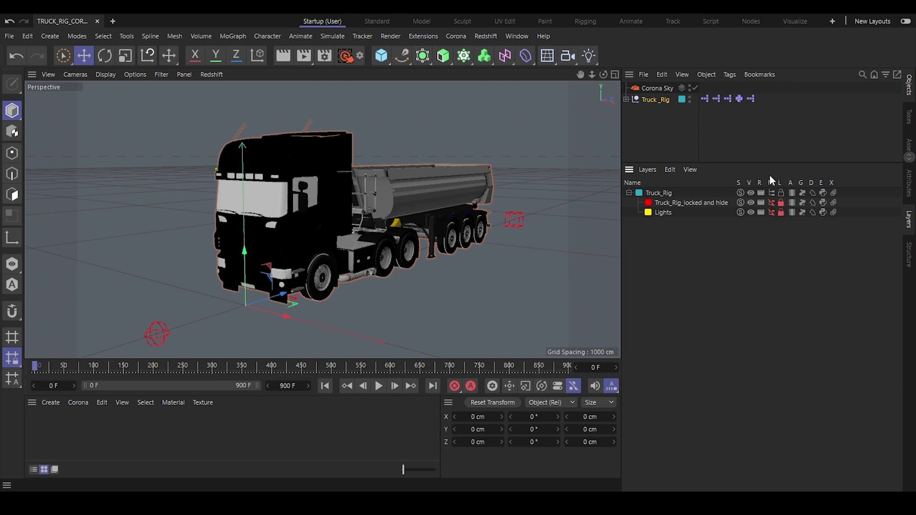
drag(761, 164, 765, 235)
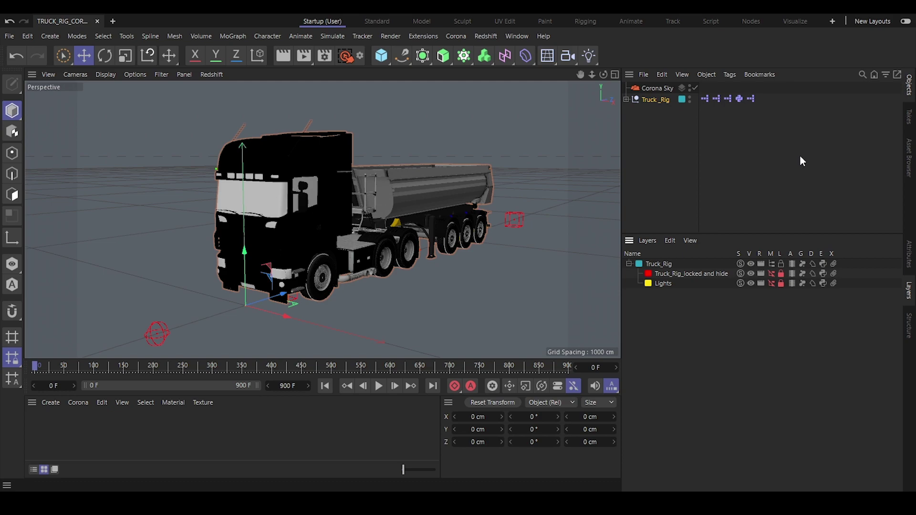
click(909, 253)
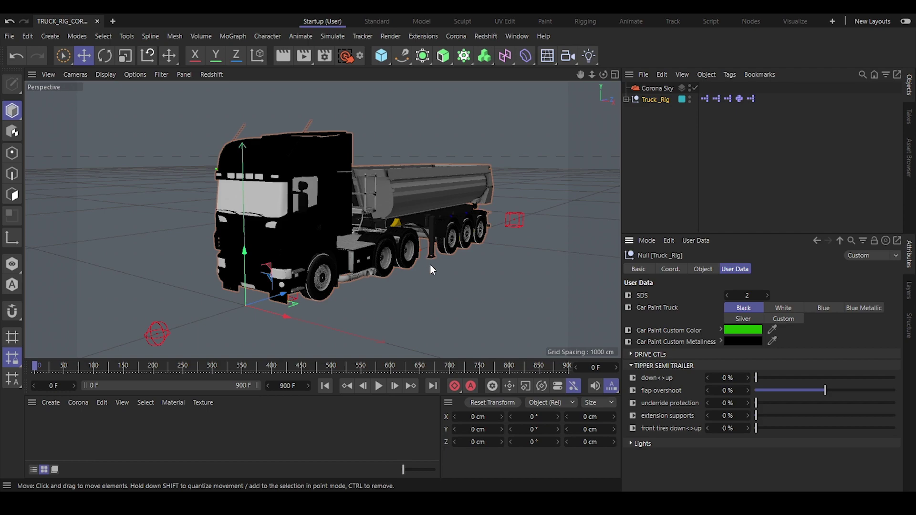
Turn off material display in the viewport and set the shading to Gouraud Shading (Lines).
click(128, 74)
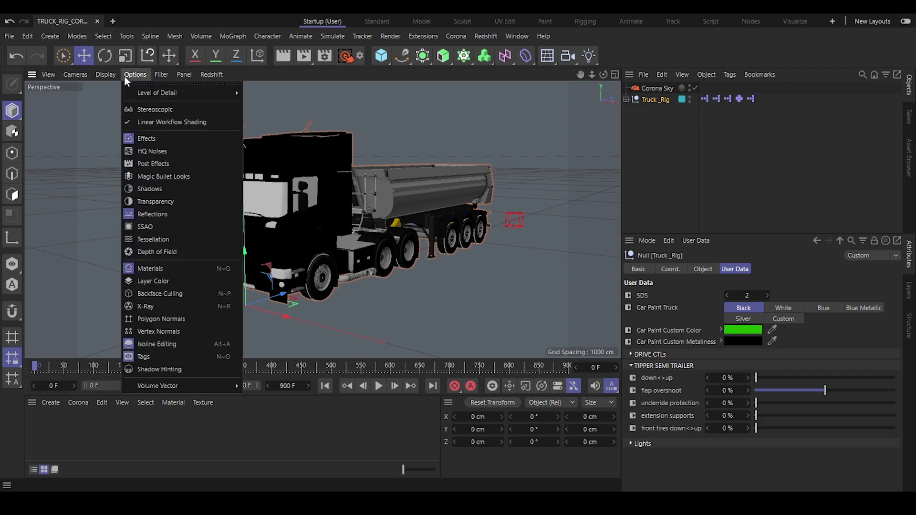
click(153, 268)
click(106, 74)
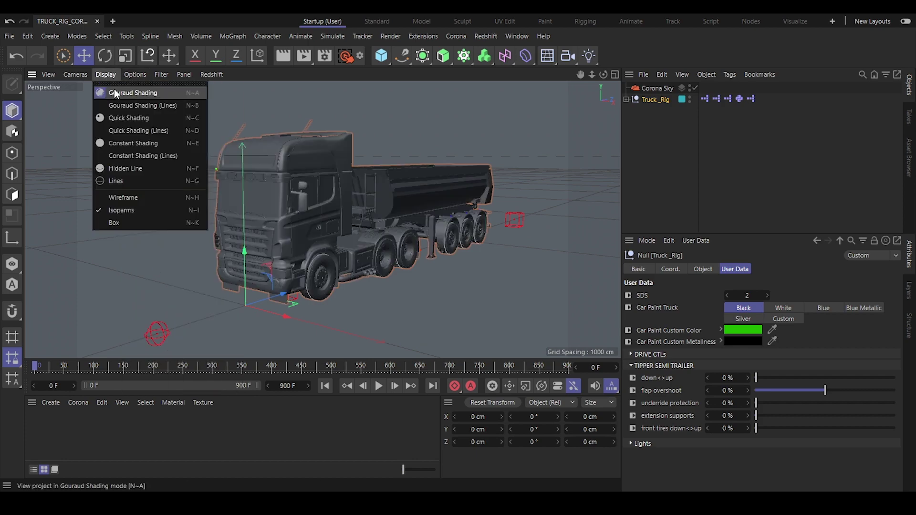
click(116, 102)
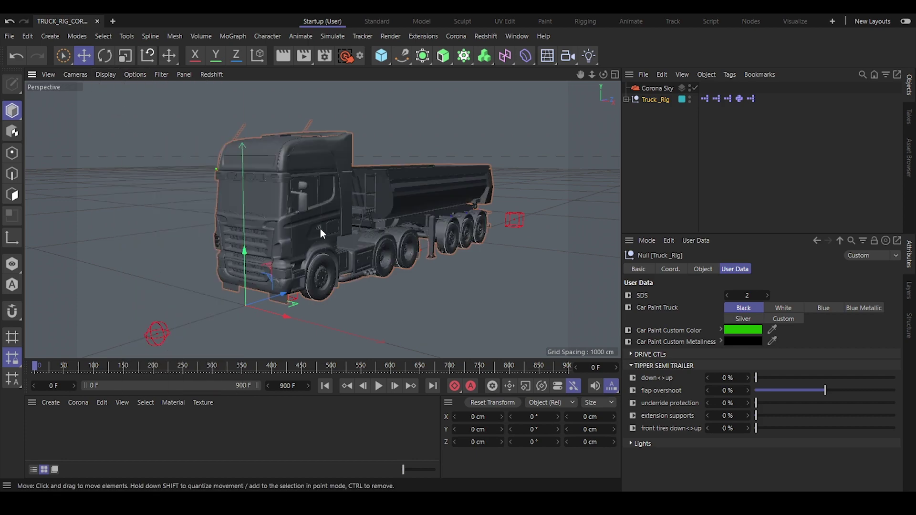
Examine the wireframe topology of the trailer, the cab and the cab's roof lights up close.
alt+drag(393, 205, 485, 204)
scroll(373, 223, up, 3)
alt+drag(371, 216, 290, 230)
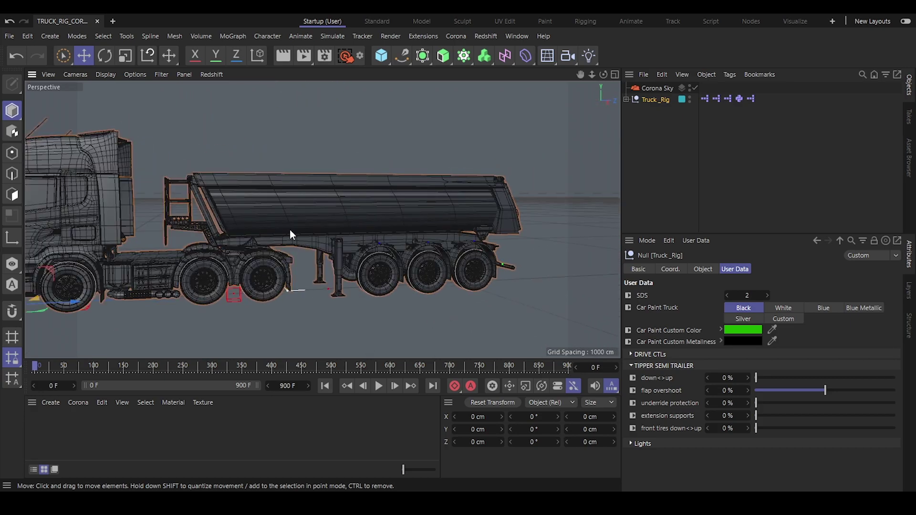
scroll(375, 228, down, 3)
alt+drag(375, 228, 253, 173)
scroll(288, 182, up, 5)
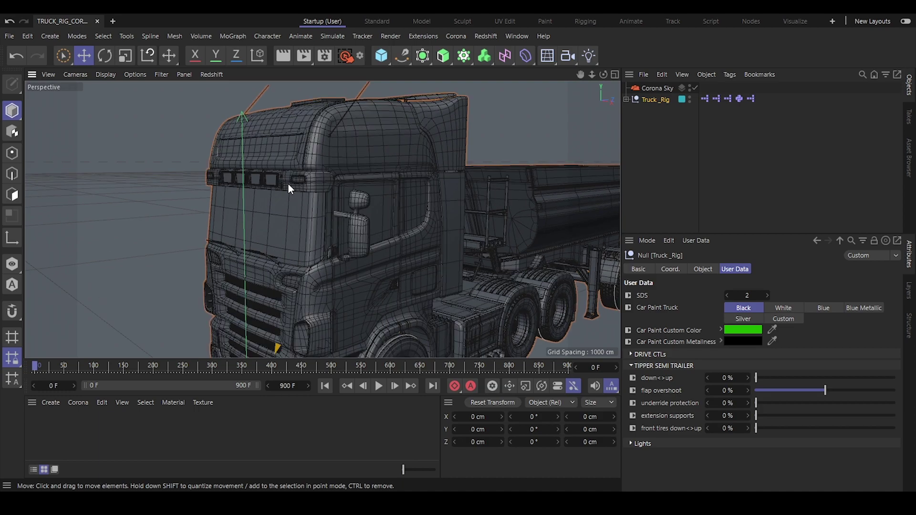
scroll(288, 183, down, 3)
scroll(253, 173, up, 4)
scroll(339, 195, up, 2)
scroll(405, 190, up, 4)
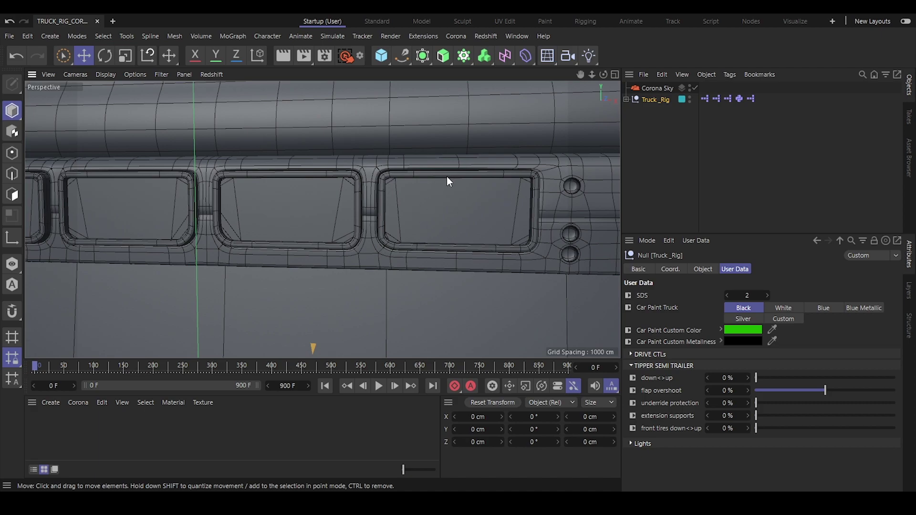
alt+drag(447, 182, 466, 229)
scroll(449, 227, down, 5)
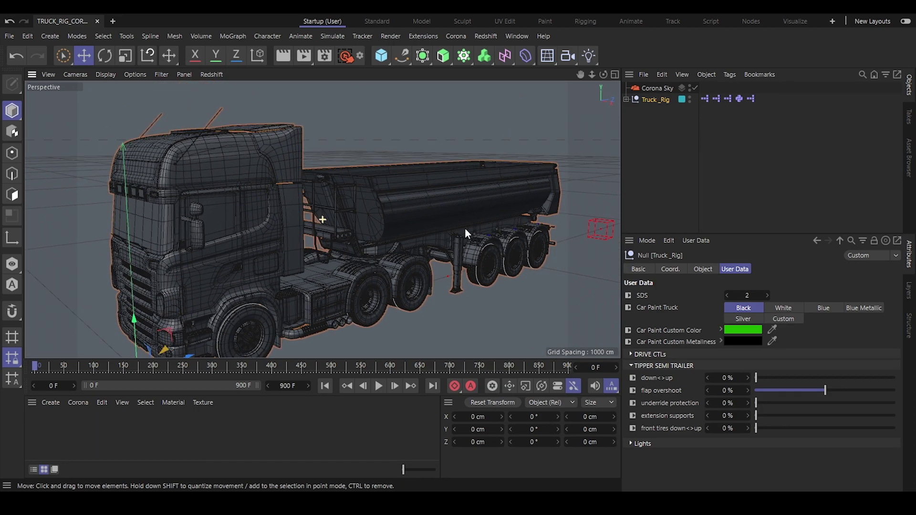
Set the rig's SDS level to 0, inspect the unsubdivided mesh, and set the level back to 2.
click(726, 296)
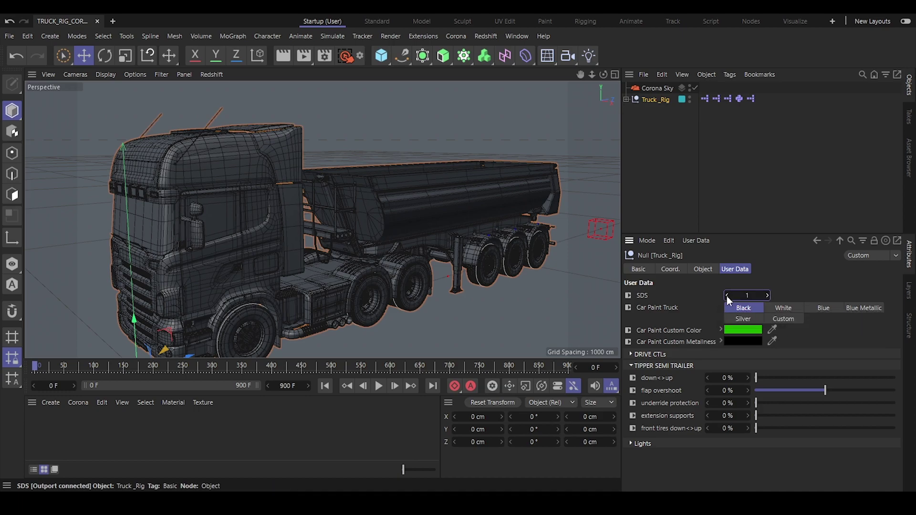
click(726, 296)
alt+drag(430, 239, 440, 215)
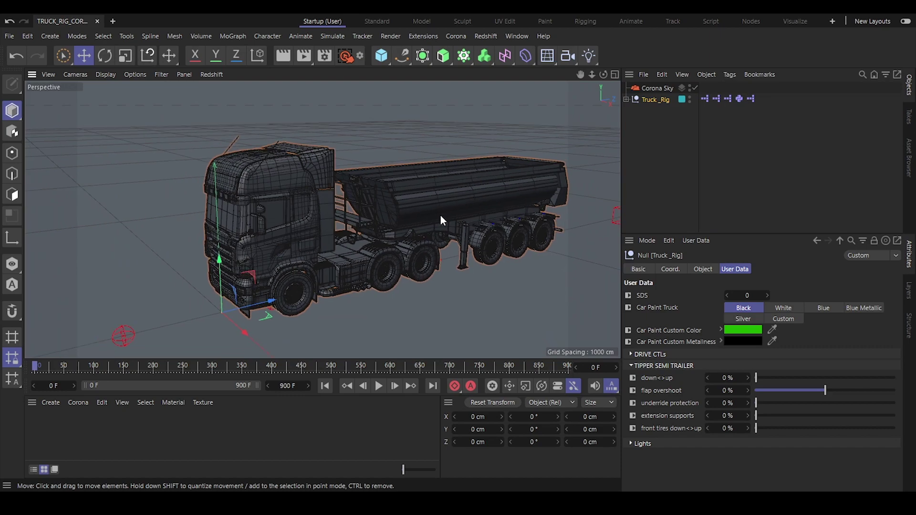
alt+drag(420, 210, 292, 176)
alt+drag(374, 268, 478, 249)
click(746, 295)
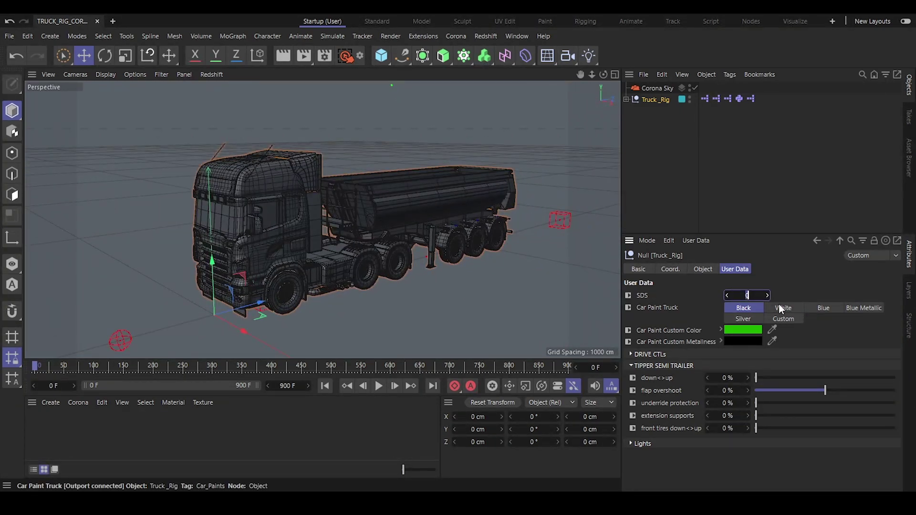
text(2)
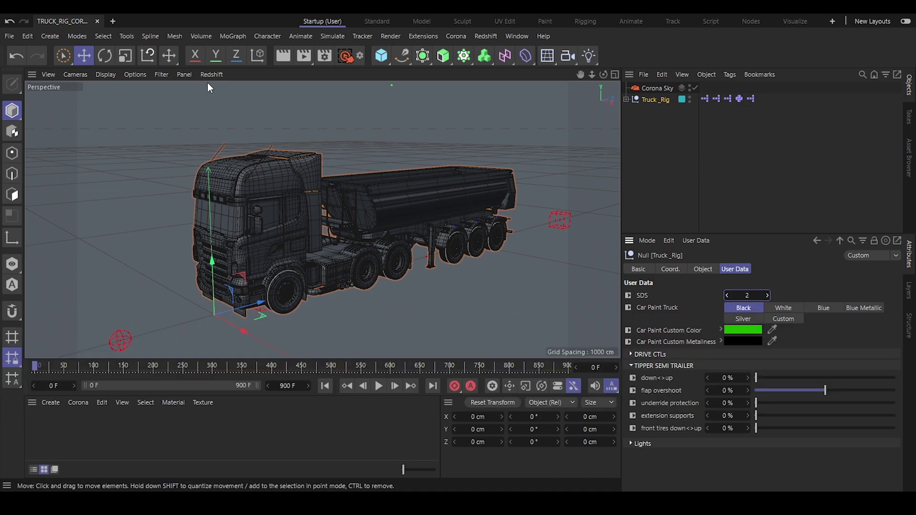
Set the viewport shading to Gouraud Shading without lines and view the whole truck at an angle from the front.
click(129, 75)
mouse_move(112, 77)
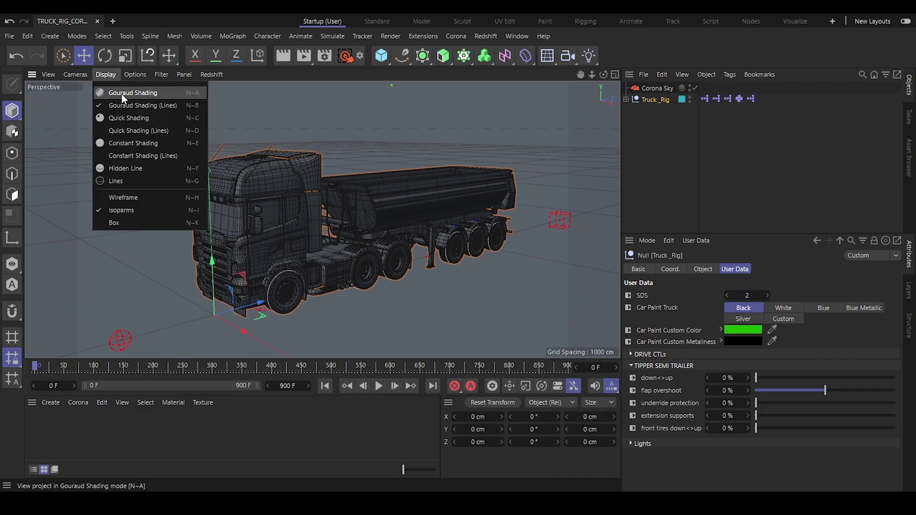
click(121, 91)
alt+drag(446, 216, 451, 213)
alt+drag(402, 216, 424, 227)
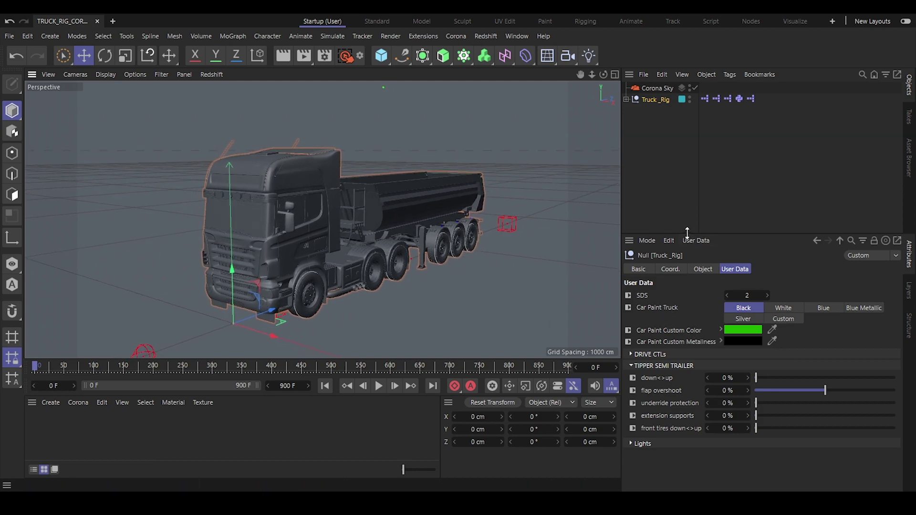
Enlarge the attributes area and start the Corona interactive render of the truck.
drag(687, 233, 687, 195)
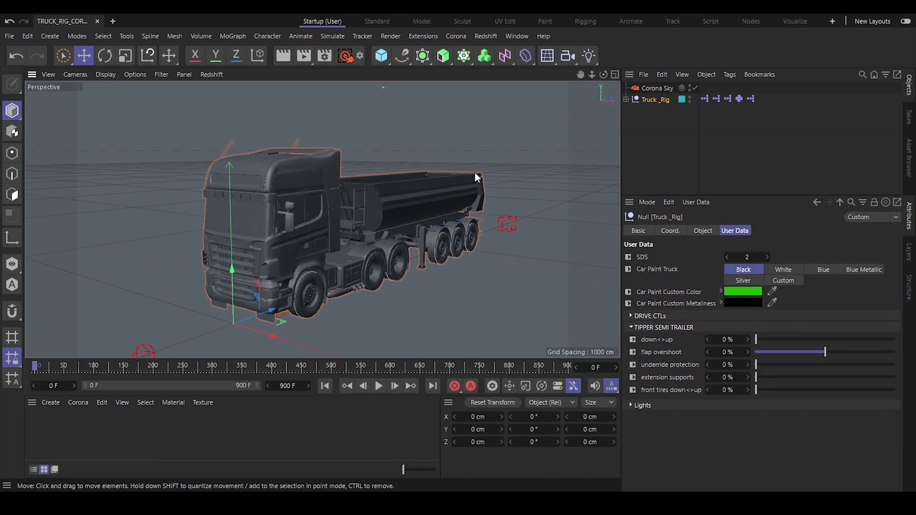
click(361, 57)
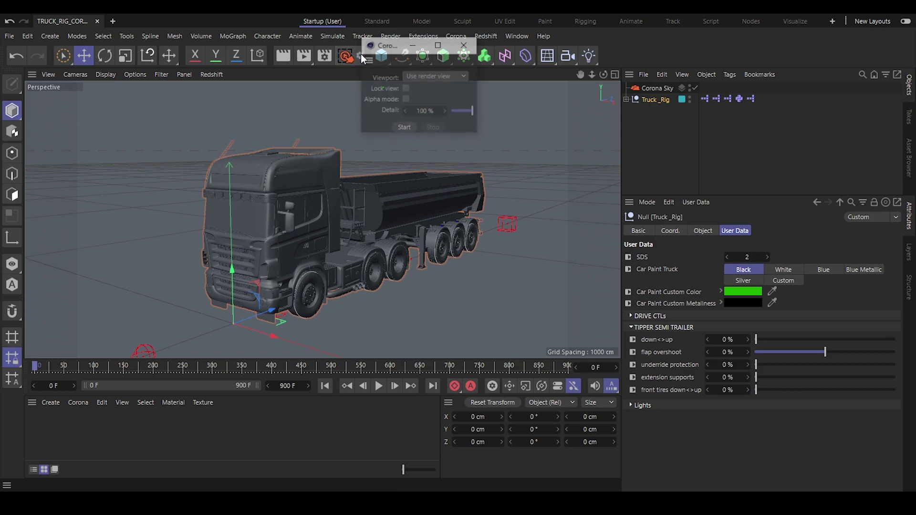
click(403, 128)
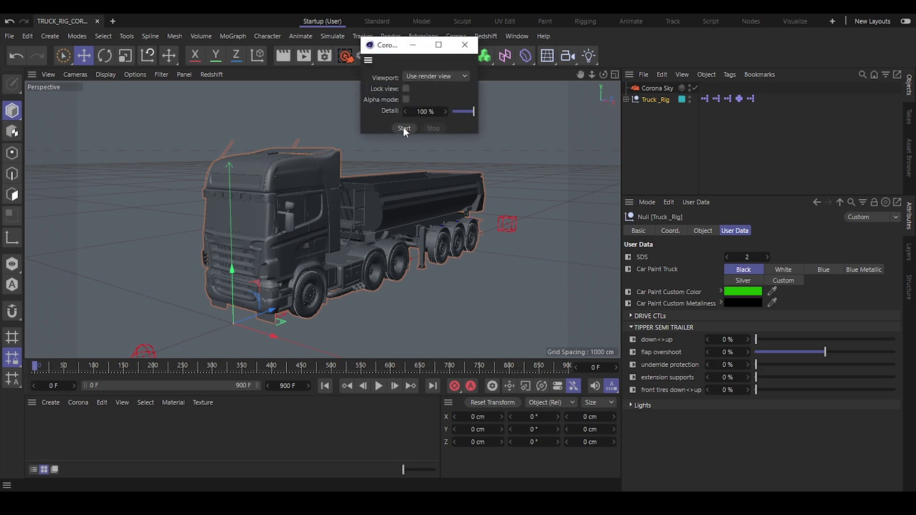
Move the Corona interactive render window clear of the viewport and show the Corona Sky's object properties.
drag(385, 47, 662, 64)
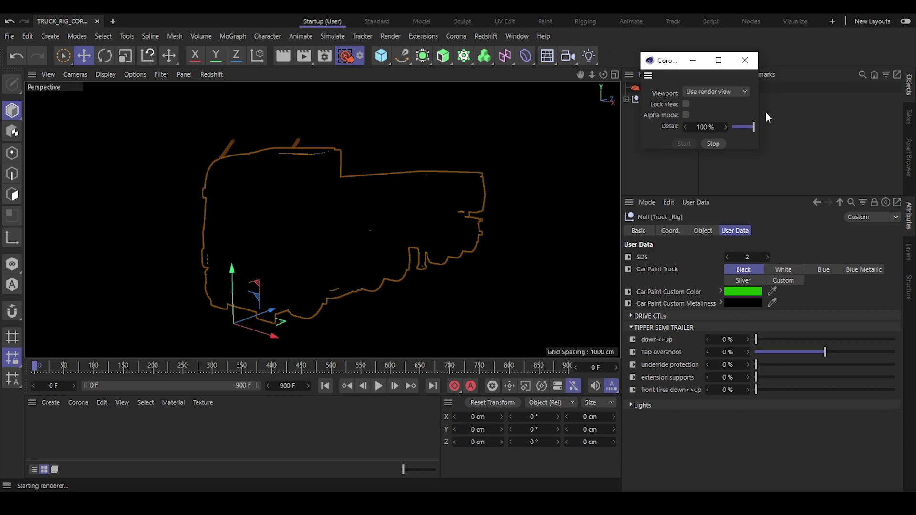
drag(718, 62, 833, 72)
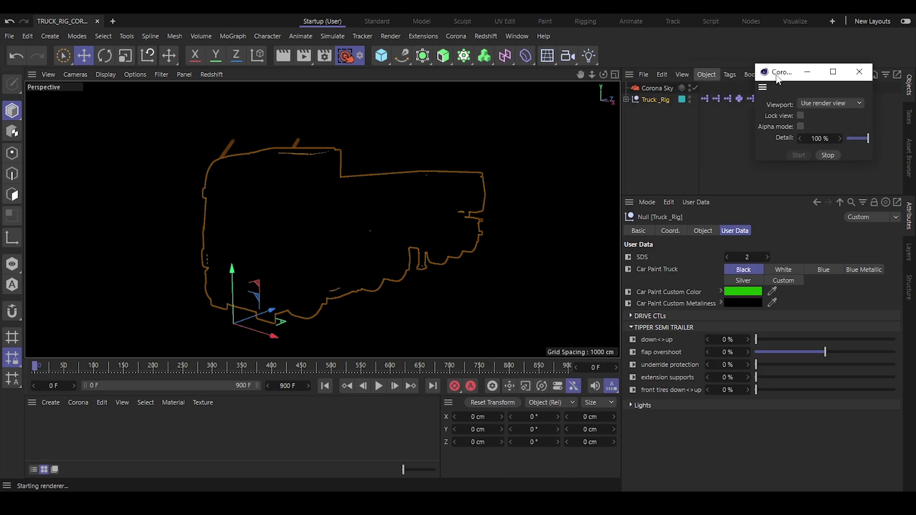
click(651, 90)
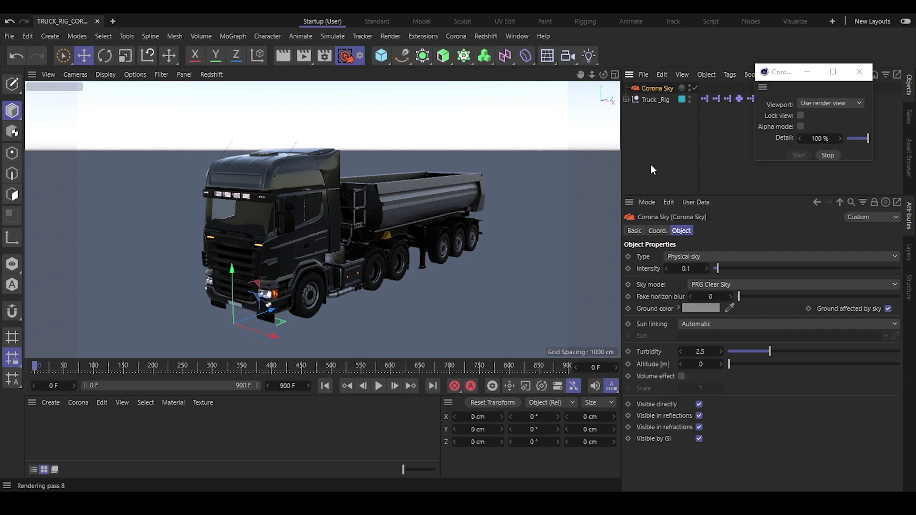
Preview the Truck_Rig's car paint presets White, Blue, Blue Metallic and Silver, ending on Custom.
click(657, 100)
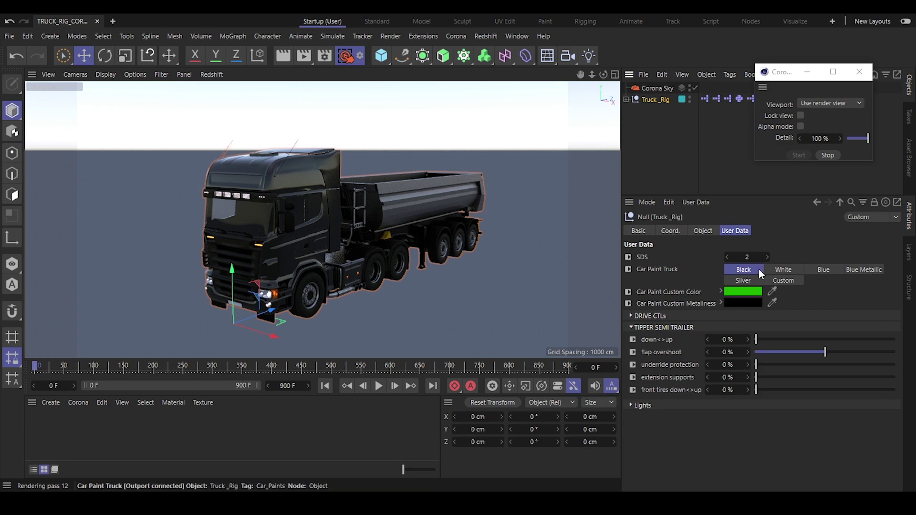
click(787, 271)
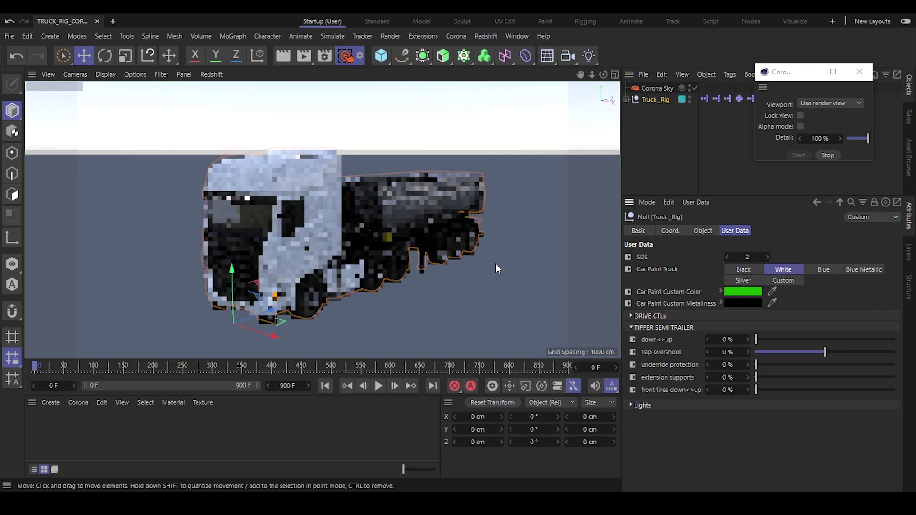
click(825, 270)
click(880, 269)
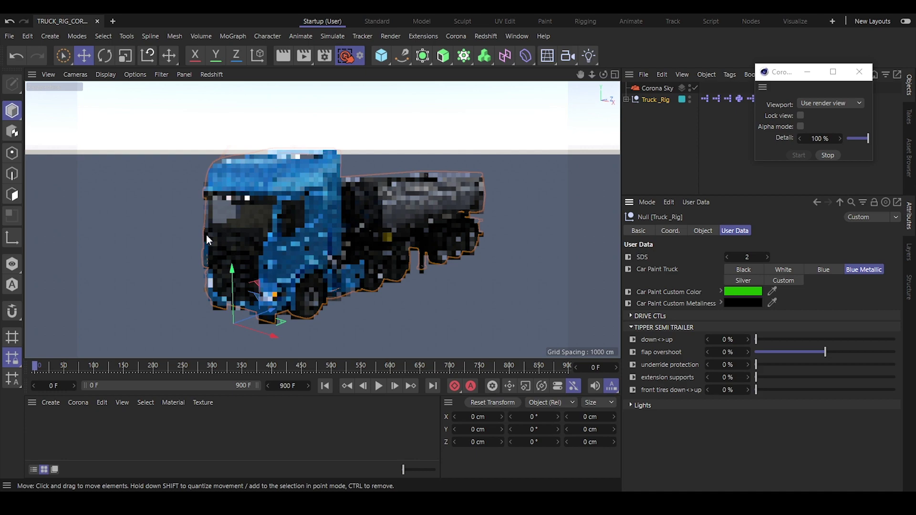
click(754, 282)
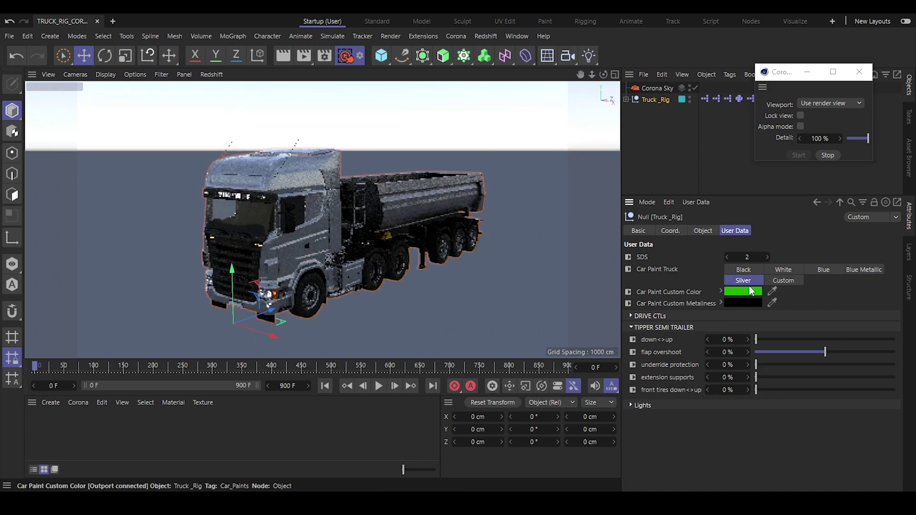
click(779, 281)
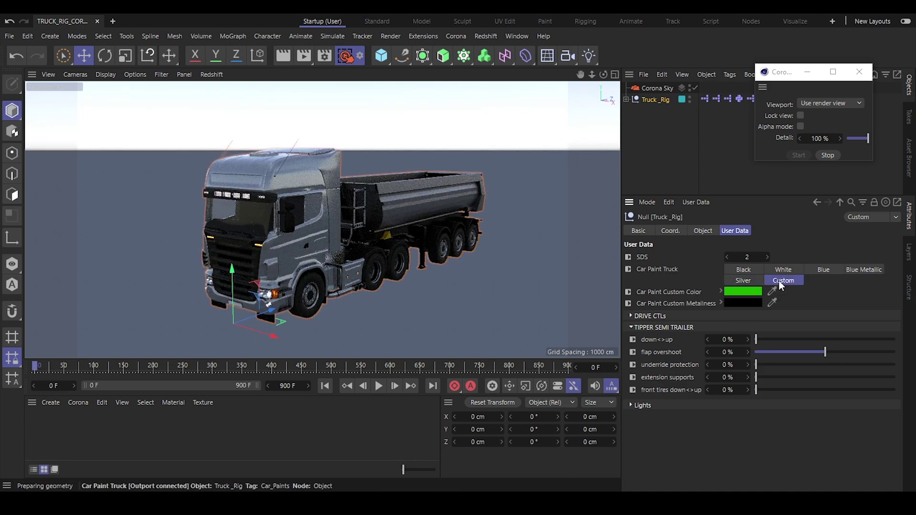
Shift the red component of the Car Paint Custom Color and settle on a slightly lighter green.
click(746, 291)
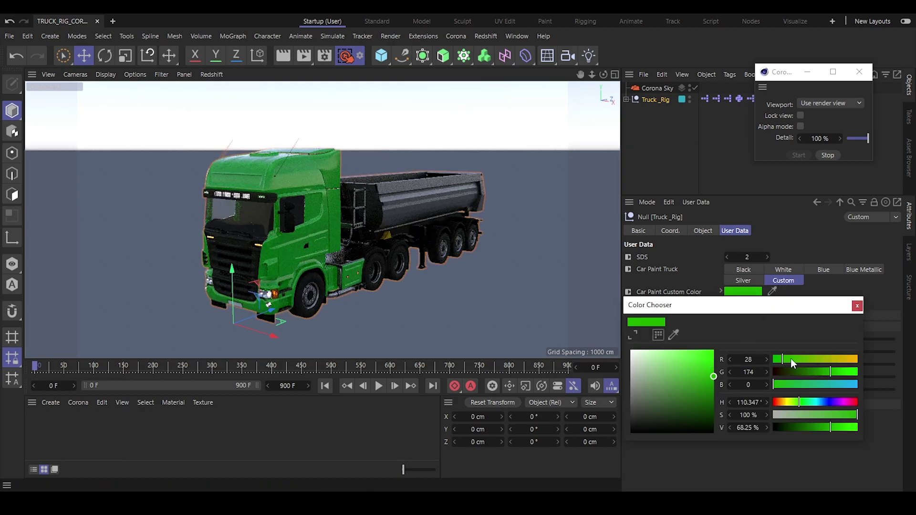
mouse_move(792, 358)
mouse_down()
mouse_move(846, 362)
mouse_move(790, 359)
mouse_up()
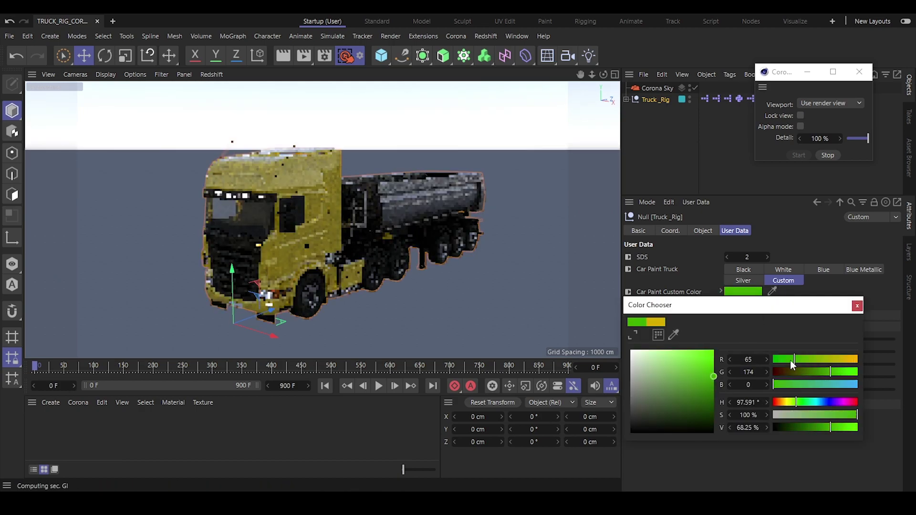
click(857, 306)
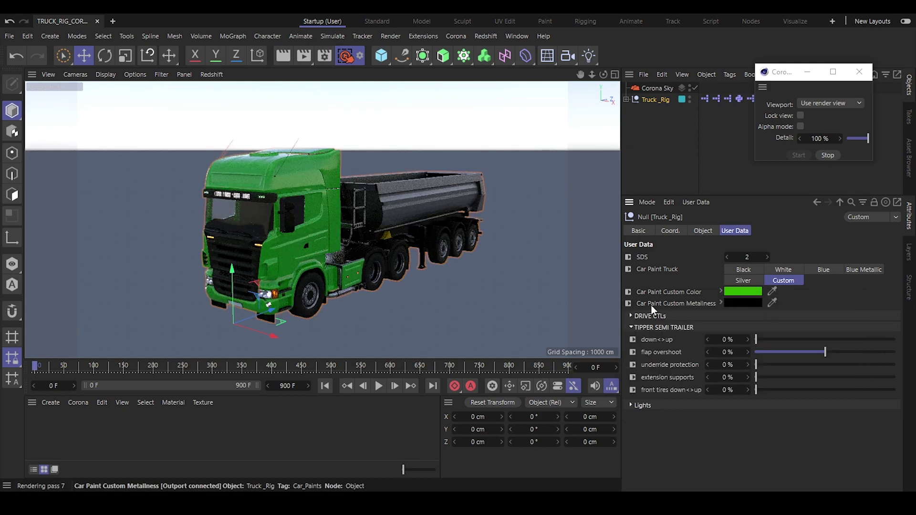
Raise the brightness value of the Car Paint Custom Metallness to 100 %, then return it to 0 %.
click(750, 302)
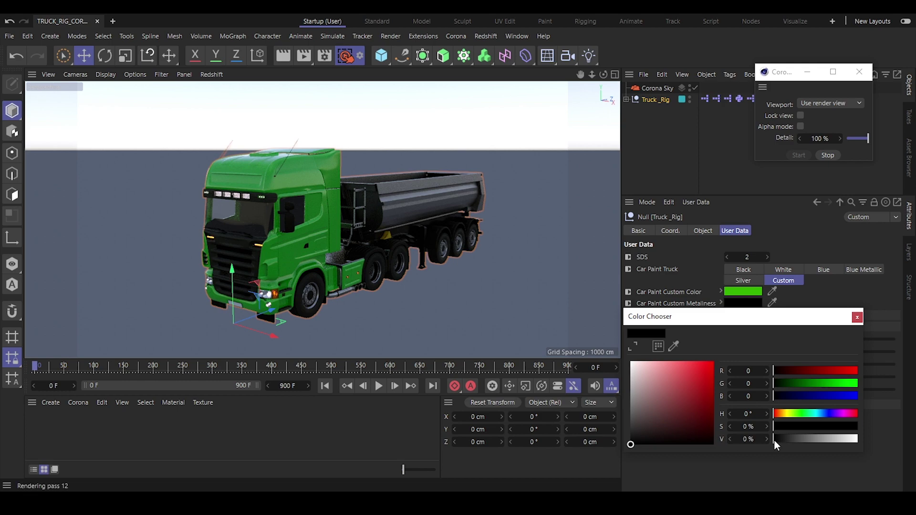
drag(774, 440, 858, 440)
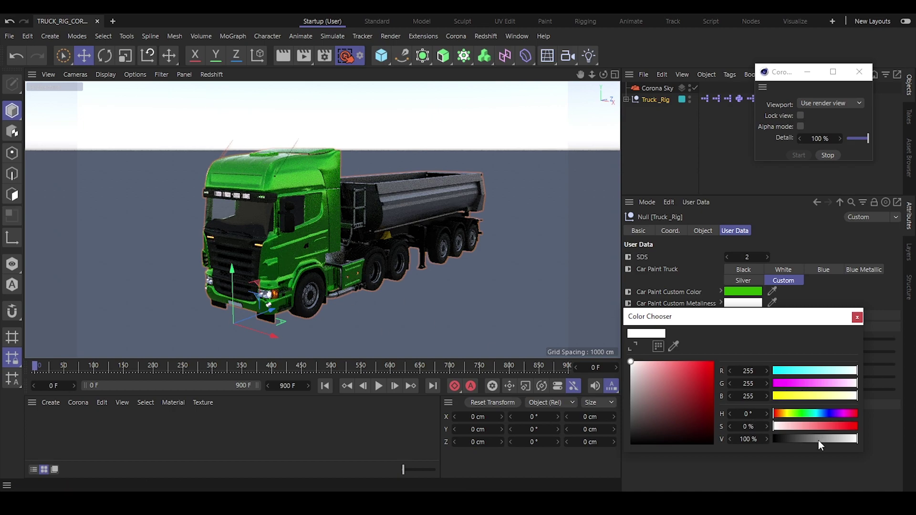
drag(818, 440, 768, 443)
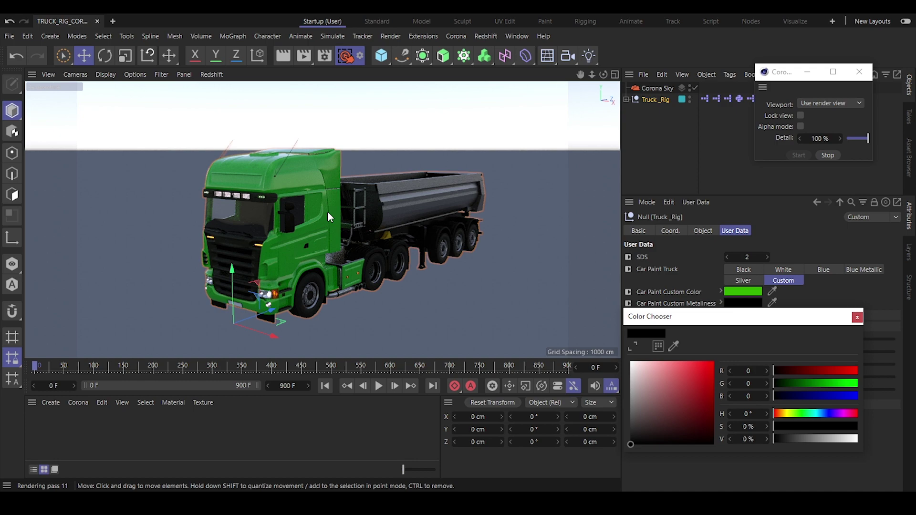
click(858, 317)
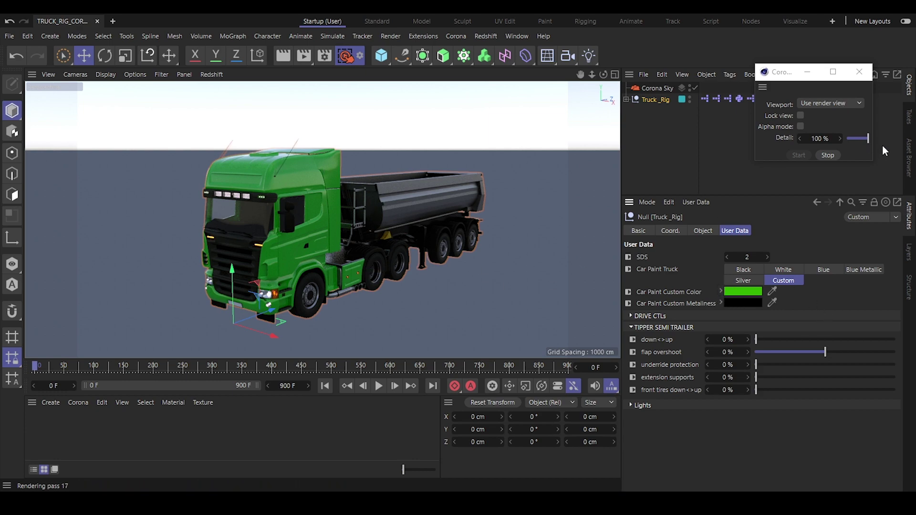
Restart the interactive render with the rig's Lights settings expanded and the attributes area enlarged.
click(828, 155)
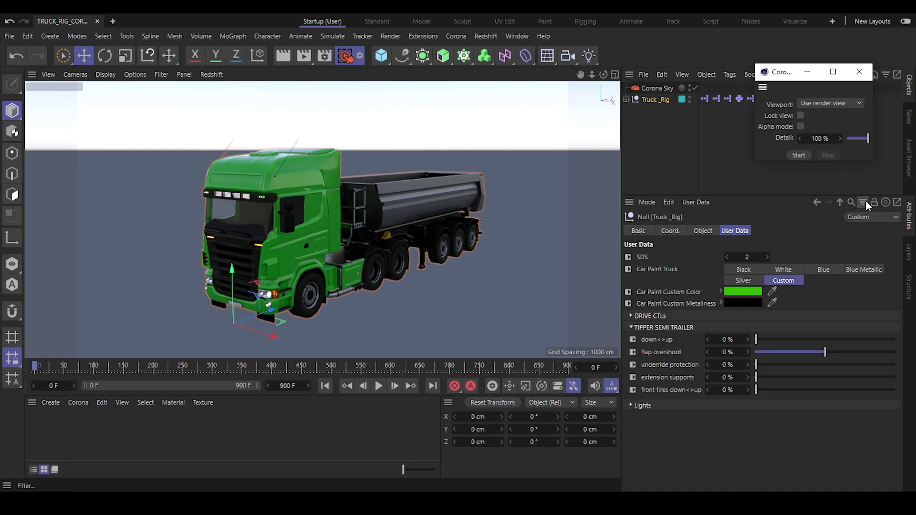
click(663, 406)
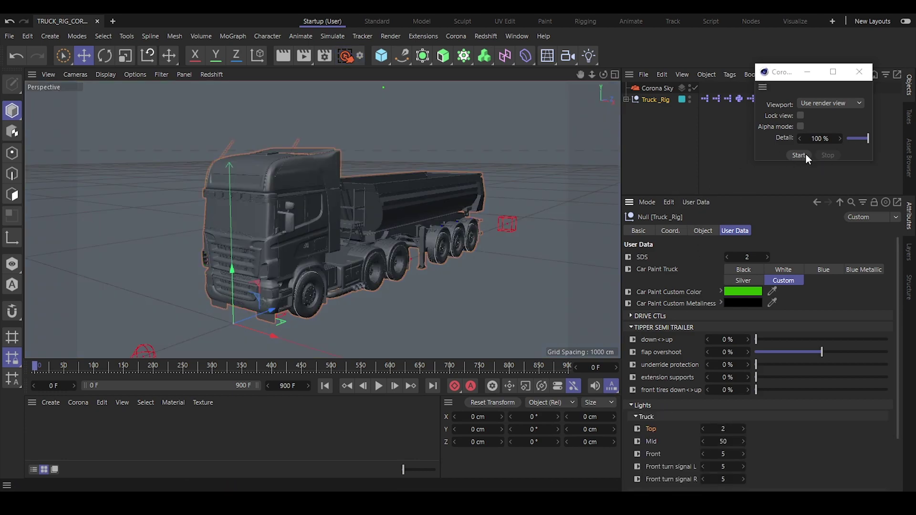
drag(720, 195, 718, 102)
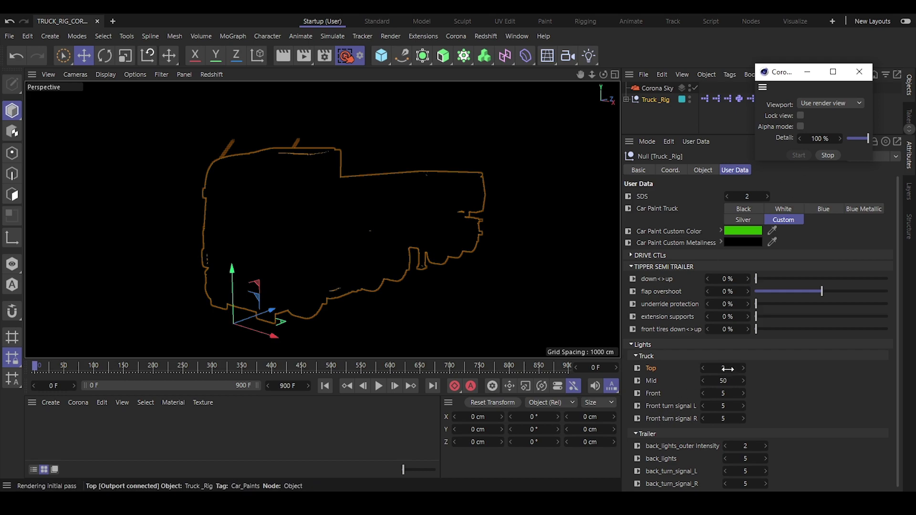
View the cab from the front in the render and set the truck's Top light intensity to 50.
scroll(353, 242, up, 5)
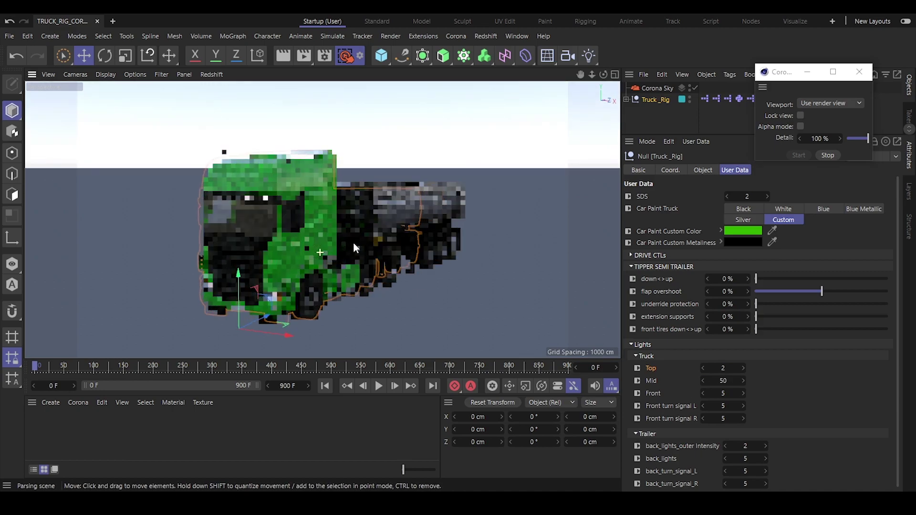
alt+drag(330, 249, 412, 242)
scroll(362, 252, up, 5)
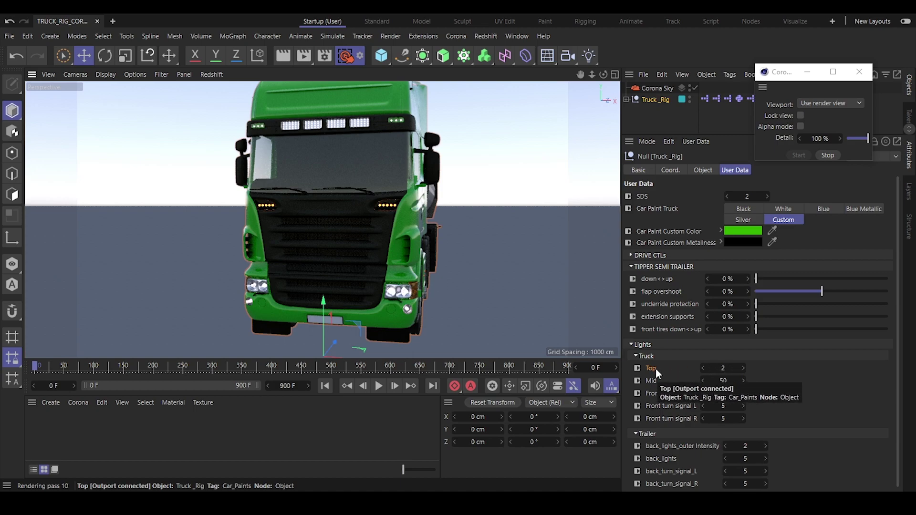
double_click(731, 368)
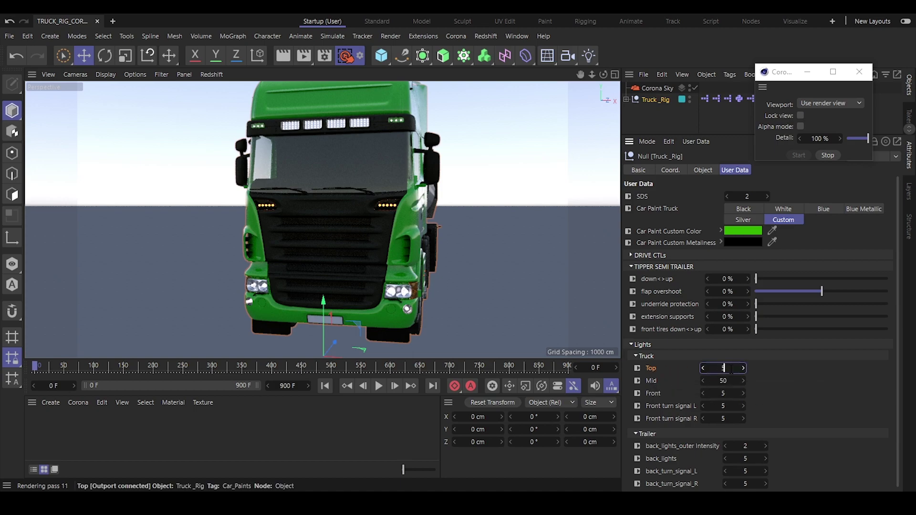
key(Return)
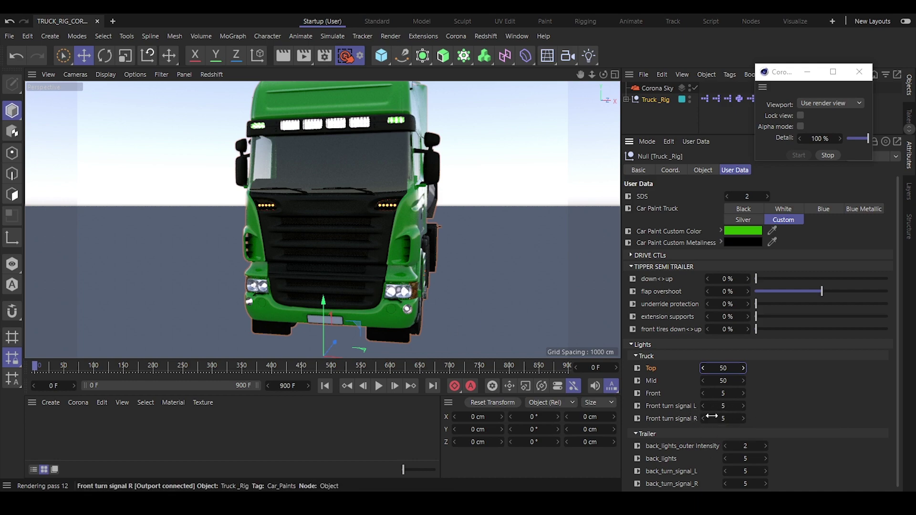
View the trailer's back lights in the render and reset the truck and trailer light values to their defaults.
click(681, 357)
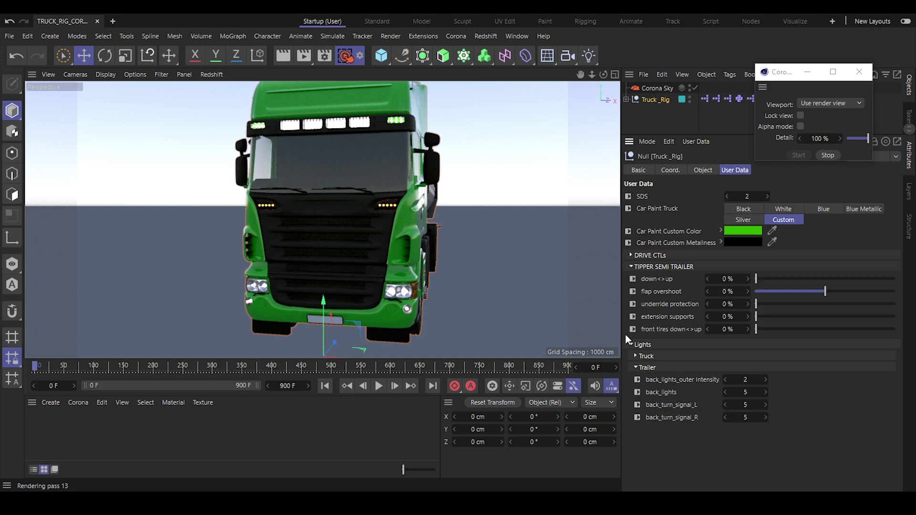
alt+drag(410, 174, 400, 239)
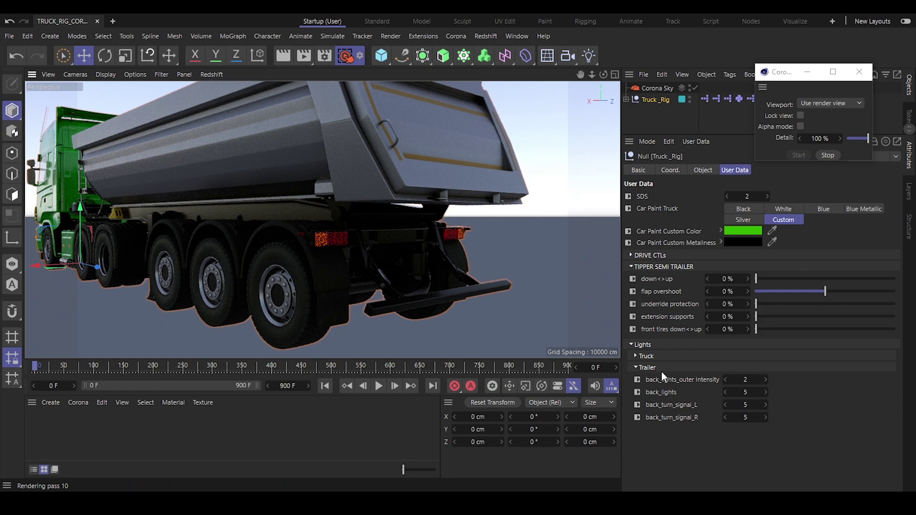
click(650, 355)
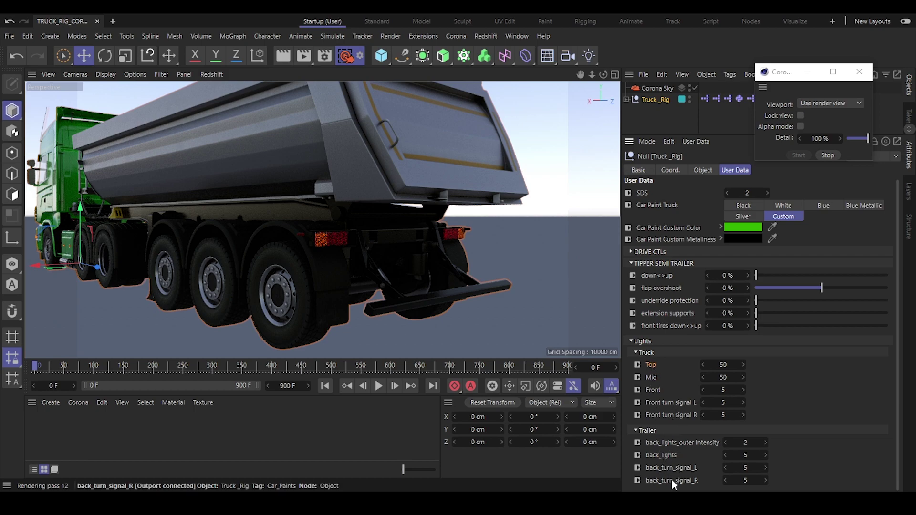
right_click(654, 365)
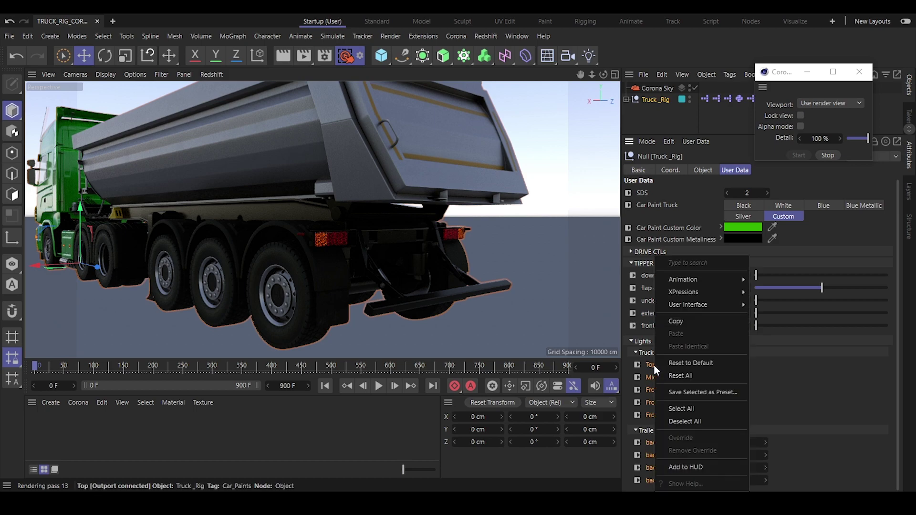
click(686, 363)
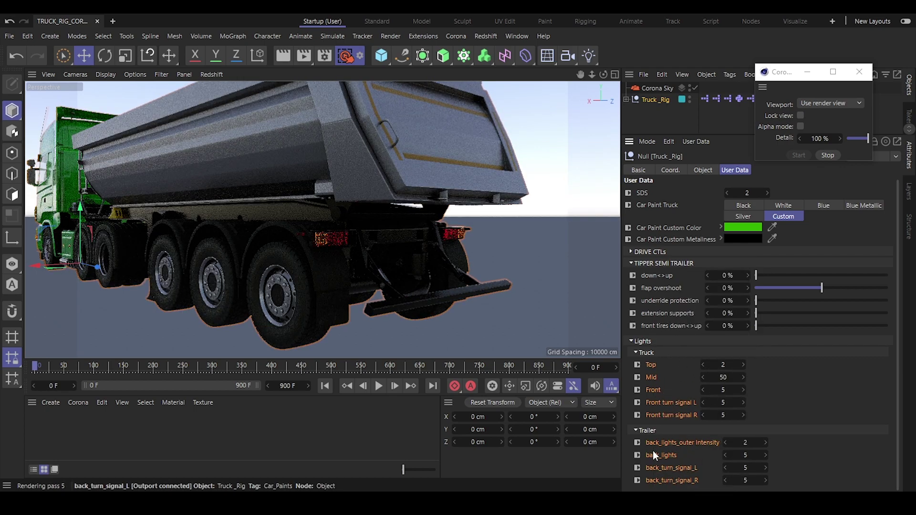
Deselect the rig, view the whole truck from behind in the render, and stop the interactive render.
click(684, 116)
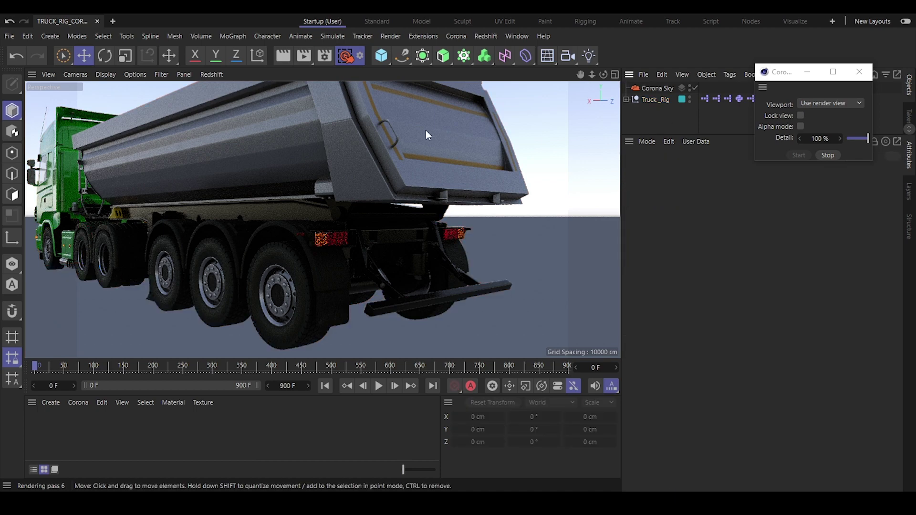
mouse_move(489, 228)
alt+mouse_down()
mouse_move(430, 235)
mouse_move(488, 233)
alt+mouse_up()
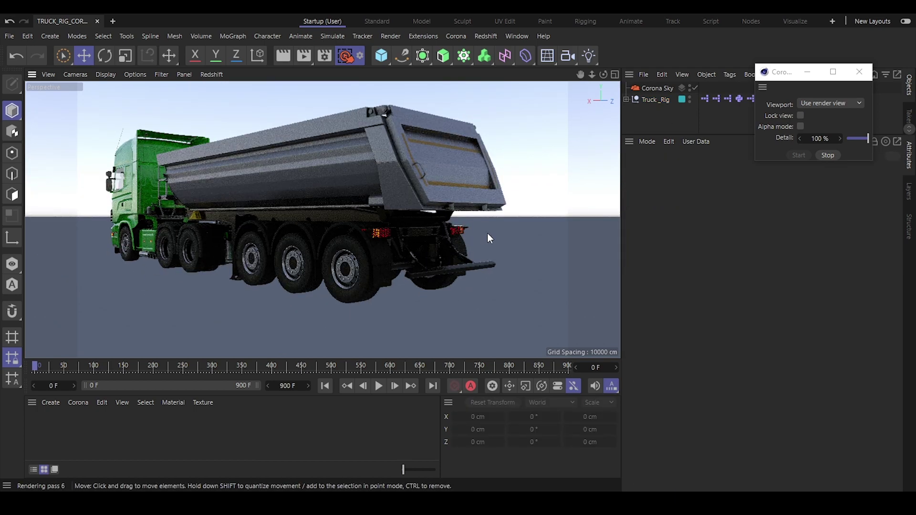
click(828, 155)
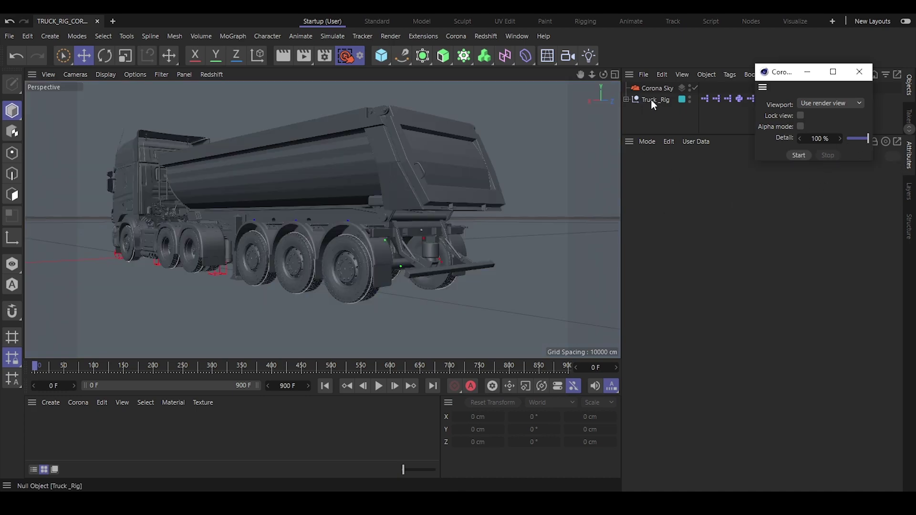
Collapse the Truck_Rig's Lights settings and set its SDS level to 0, with the whole truck viewed from the side.
click(652, 100)
click(661, 344)
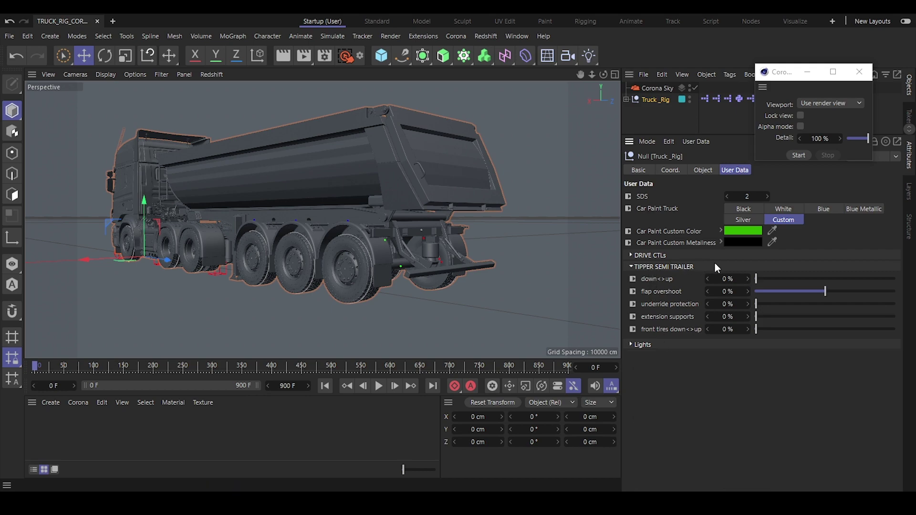
double_click(748, 197)
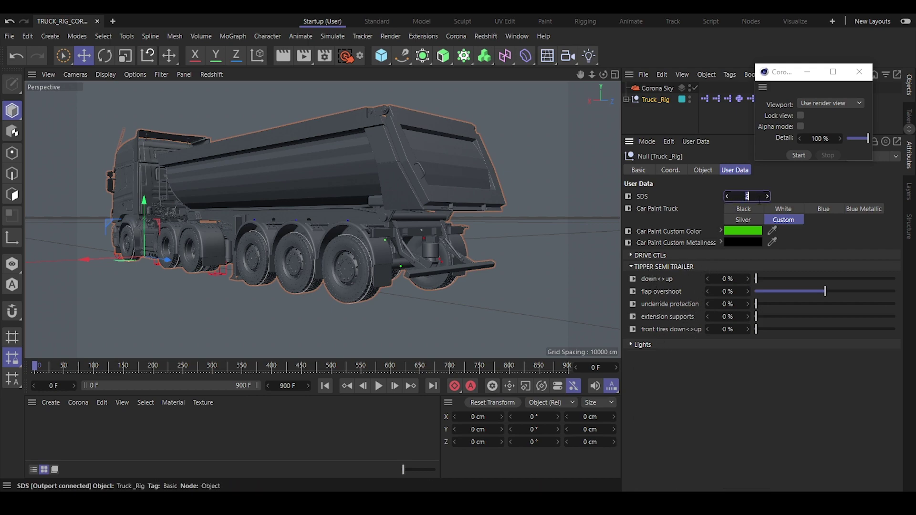
text(0)
key(Return)
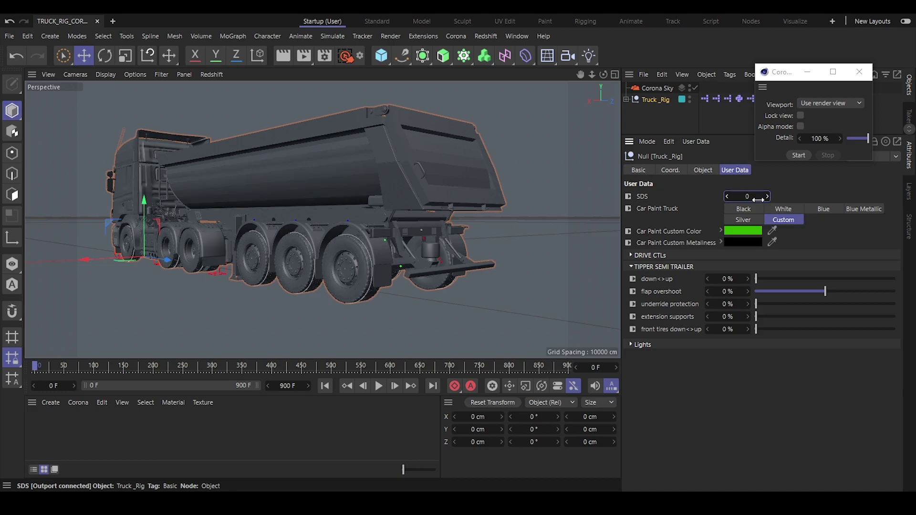
scroll(420, 165, up, 5)
scroll(375, 219, down, 5)
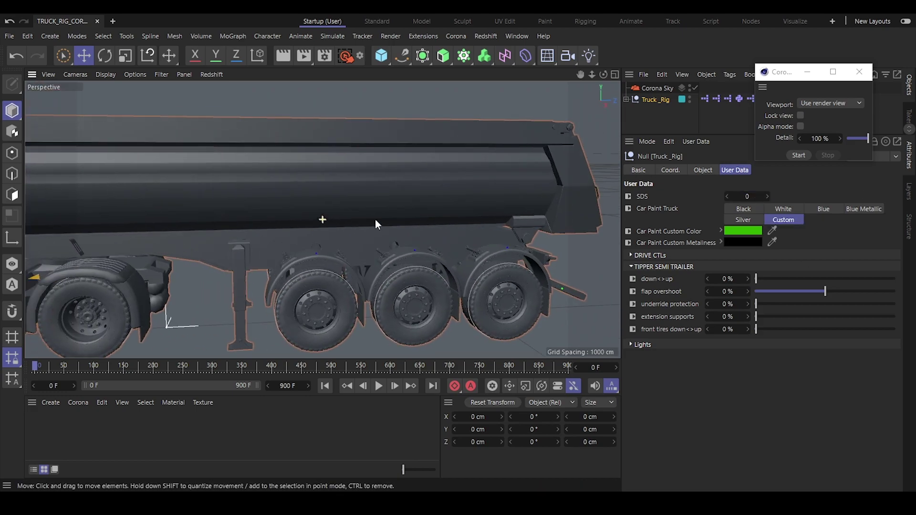
scroll(369, 196, up, 3)
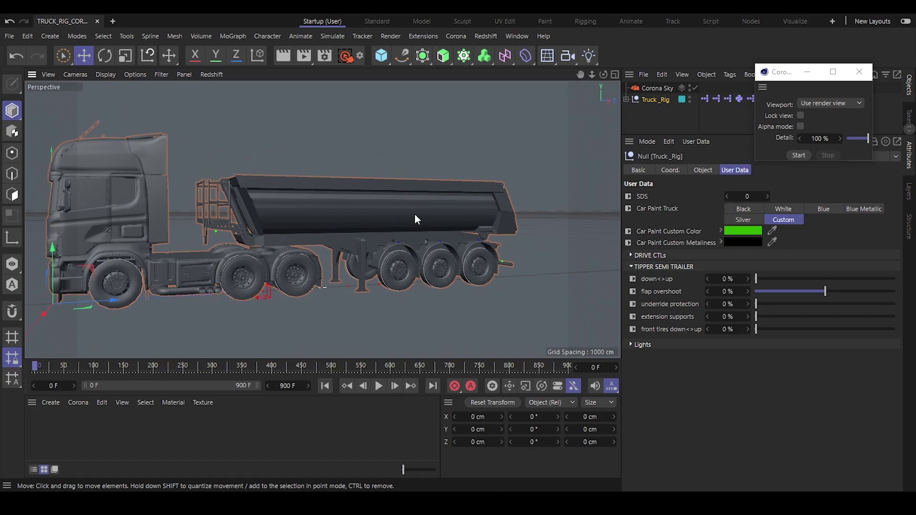
Set the tipper semi trailer's underride protection to 100 %, with the trailer's rear end in close view.
scroll(415, 216, down, 4)
scroll(343, 228, up, 3)
scroll(414, 210, up, 2)
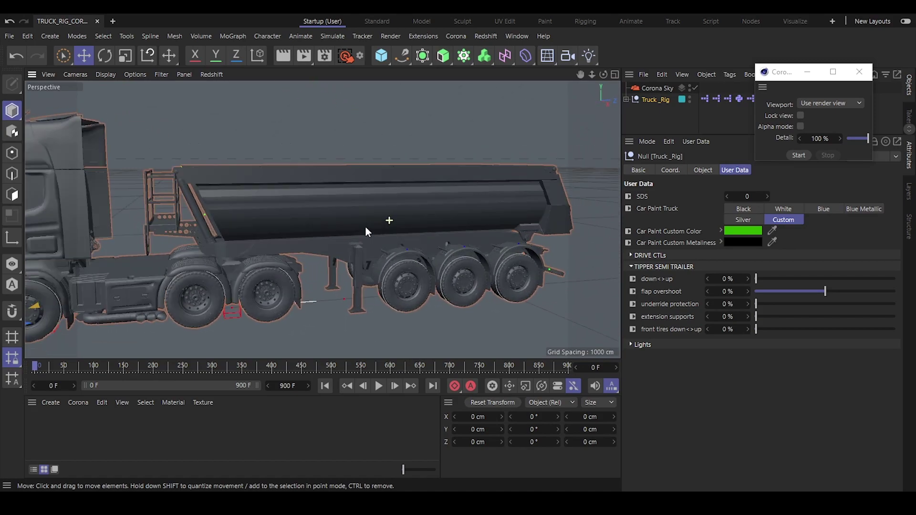
alt+drag(390, 228, 570, 208)
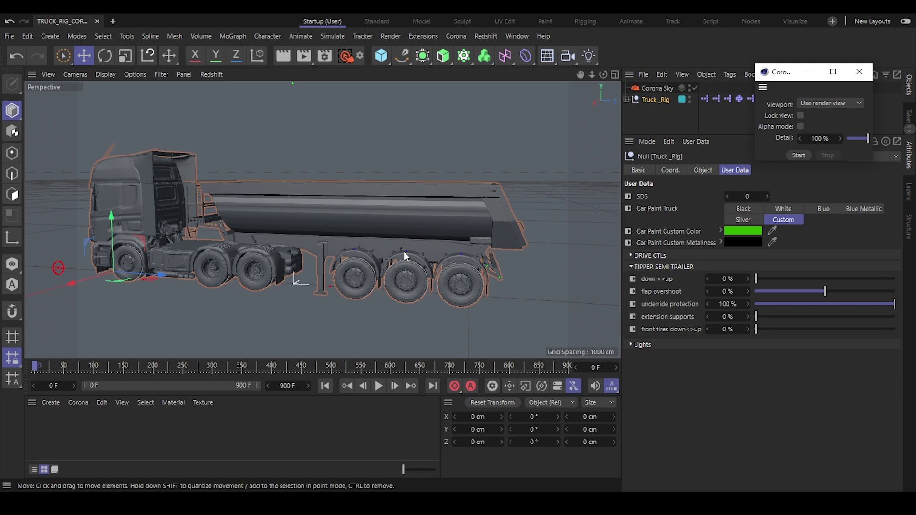
alt+drag(406, 260, 406, 229)
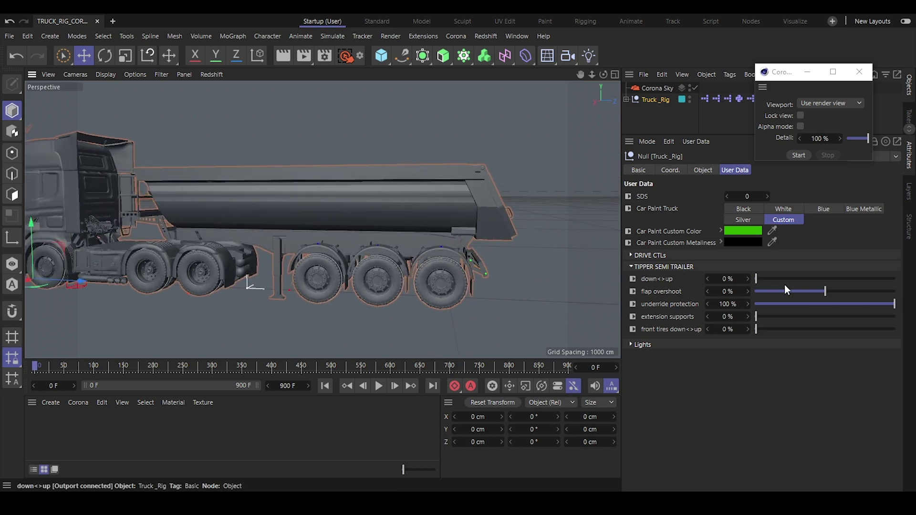
alt+drag(446, 272, 440, 254)
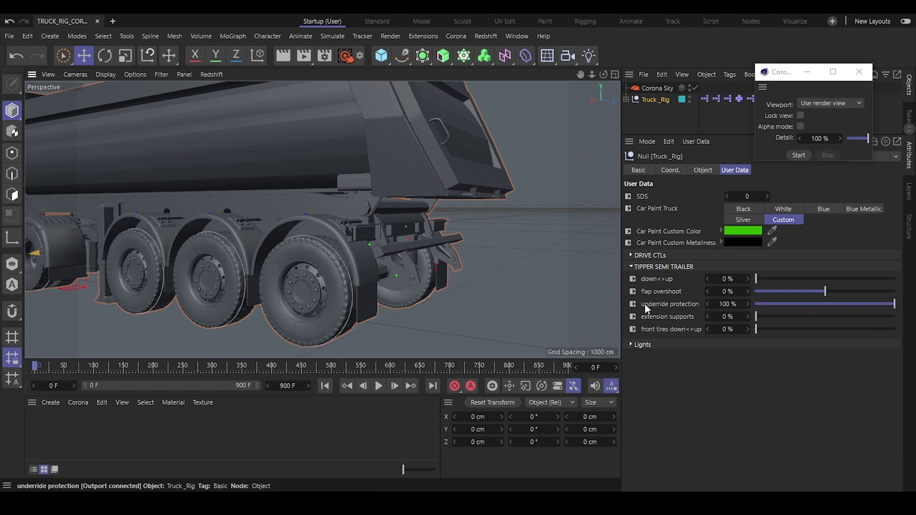
mouse_move(895, 304)
mouse_down()
mouse_move(764, 315)
mouse_move(909, 313)
mouse_move(758, 315)
mouse_move(900, 308)
mouse_up()
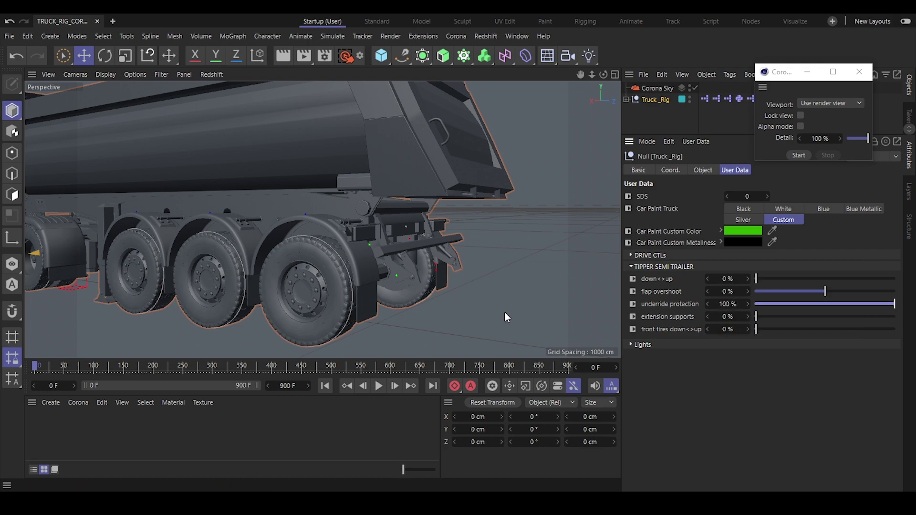
Raise the tipper body fully by setting its down<>up value to 100 %, and view the tilted body from behind.
scroll(493, 205, down, 3)
alt+drag(466, 218, 499, 258)
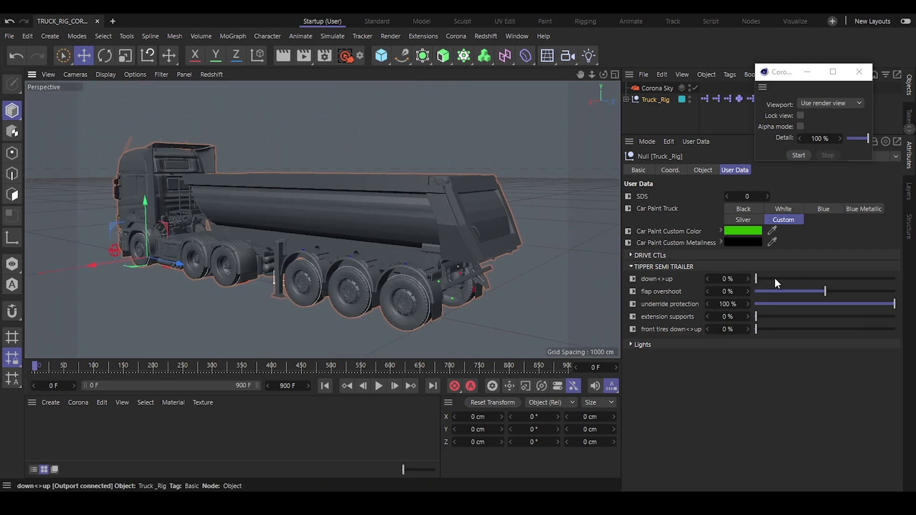
drag(757, 279, 904, 299)
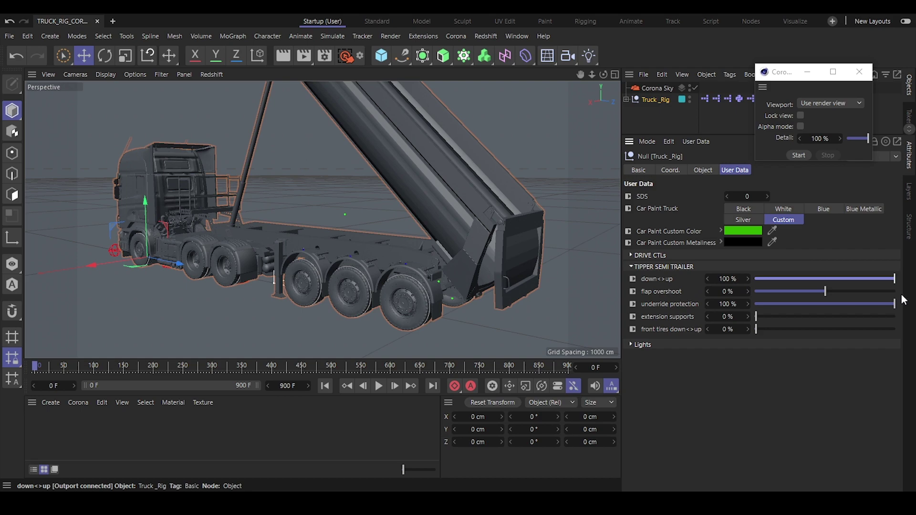
alt+drag(346, 251, 284, 188)
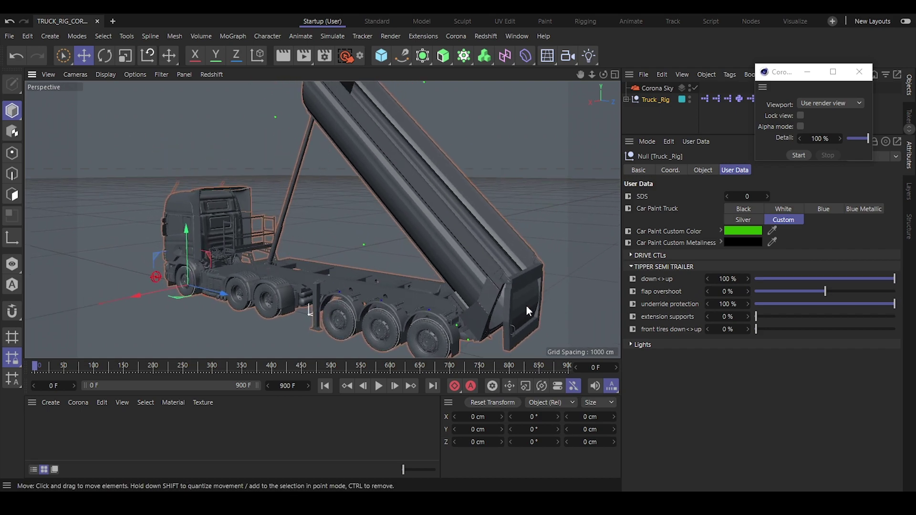
alt+drag(526, 306, 456, 256)
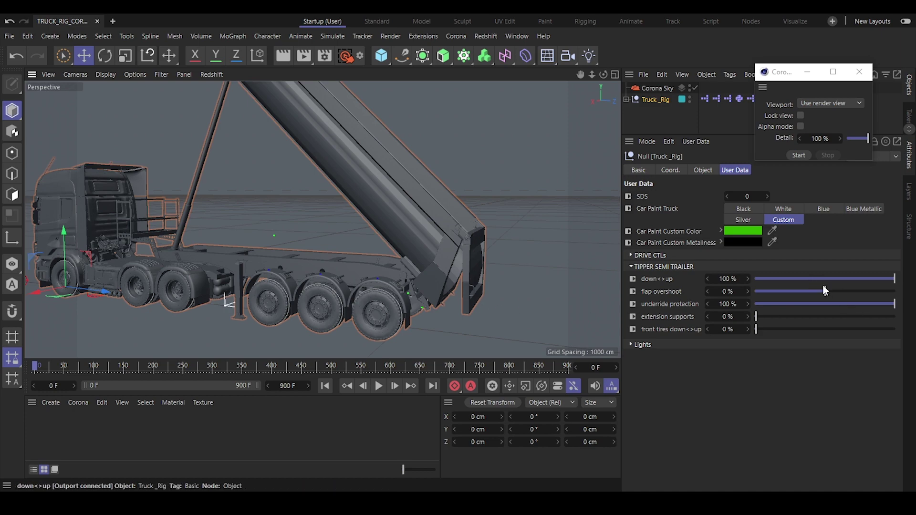
Test the tipper body's rear flap with a flap overshoot of -27 % and reset it to 0 %.
drag(827, 291, 806, 288)
click(735, 292)
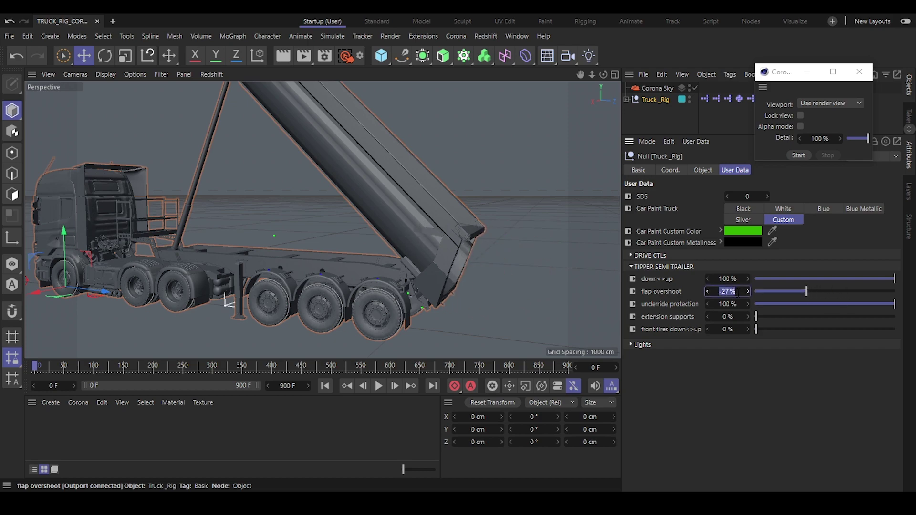
text(0)
key(Return)
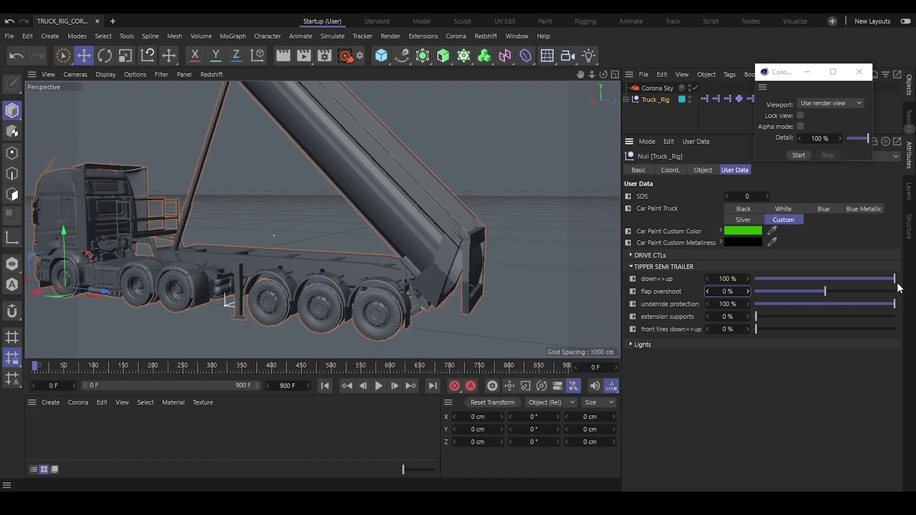
Lower the tipper body to 0 % and set the trailer's extension supports to 100 %.
drag(894, 279, 756, 280)
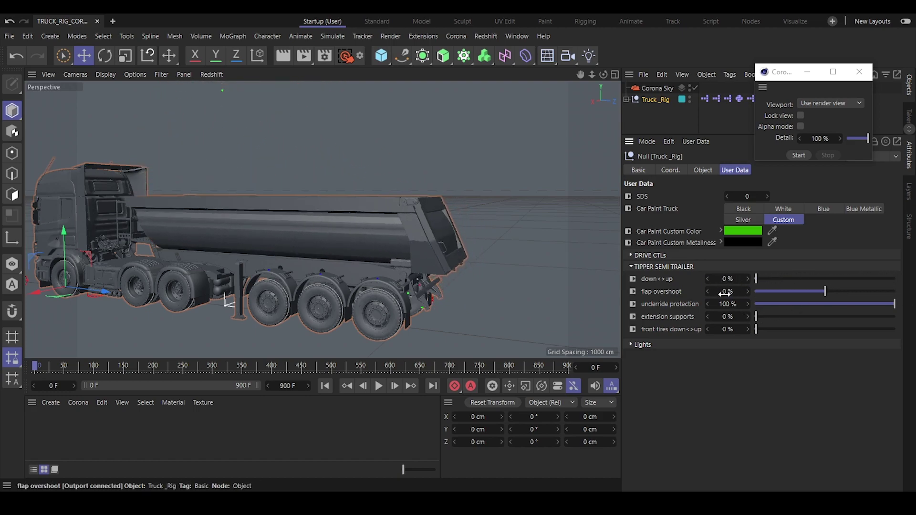
scroll(343, 269, up, 8)
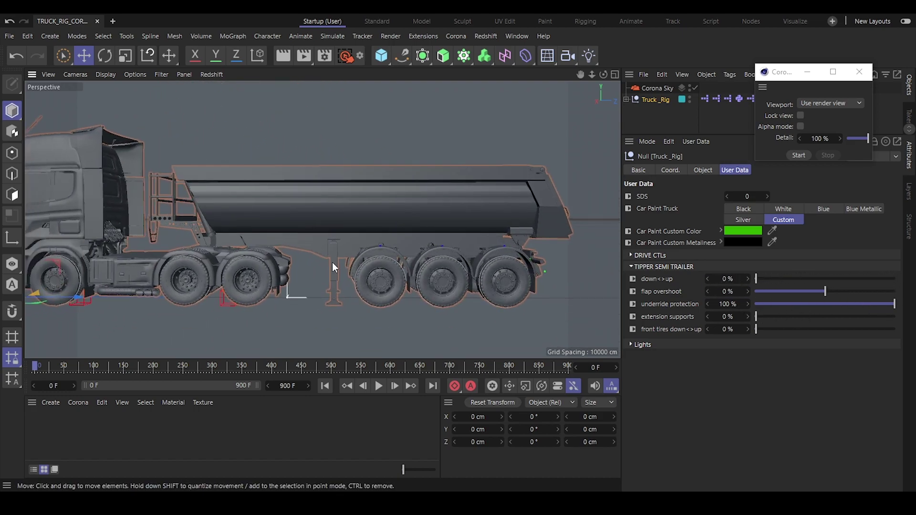
alt+drag(298, 268, 380, 258)
scroll(354, 240, up, 2)
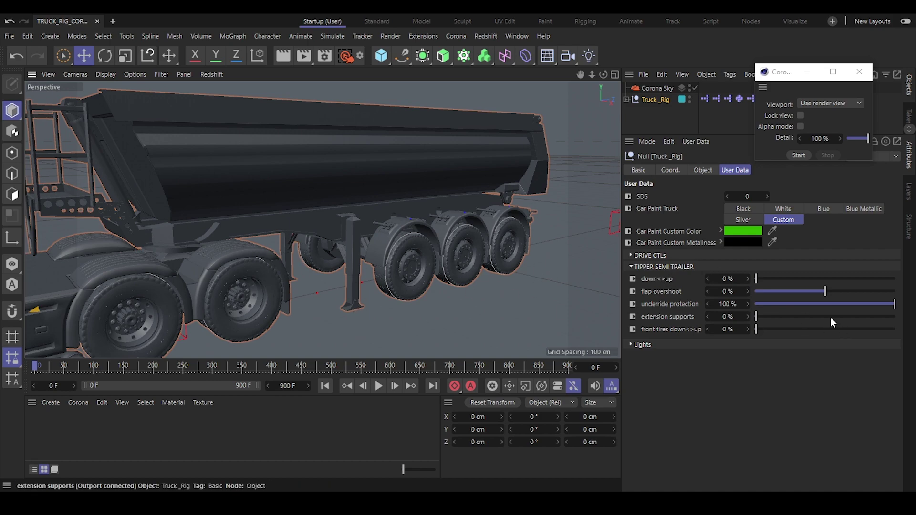
drag(758, 317, 895, 317)
alt+drag(458, 224, 371, 252)
mouse_move(888, 317)
mouse_down()
mouse_move(773, 317)
mouse_move(732, 330)
mouse_move(880, 328)
mouse_up()
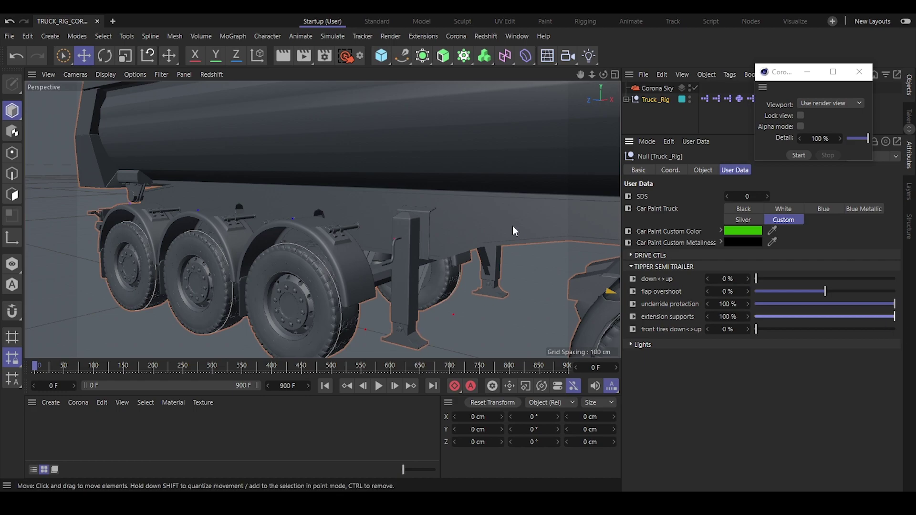
Raise the trailer's front tires to 100 % and lower them back to 0 %, with the trailer viewed from the side.
scroll(472, 229, down, 5)
alt+drag(433, 228, 429, 196)
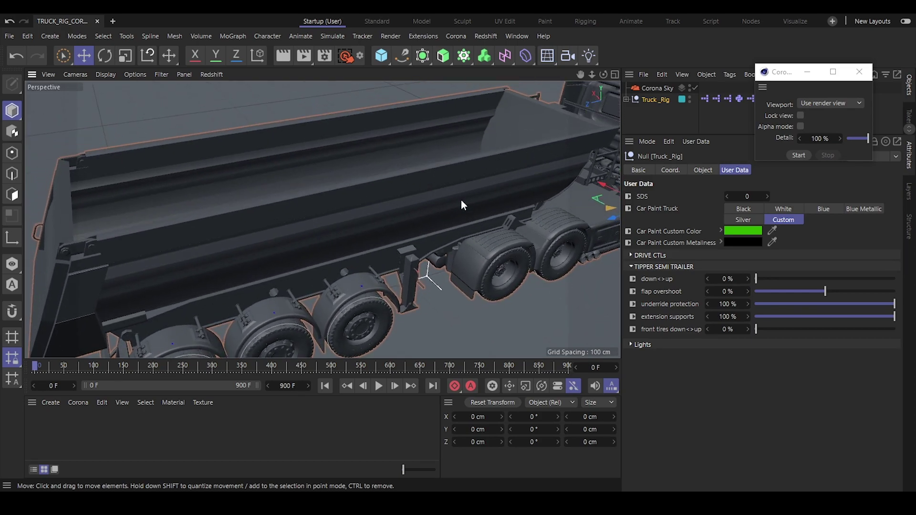
alt+drag(462, 201, 382, 190)
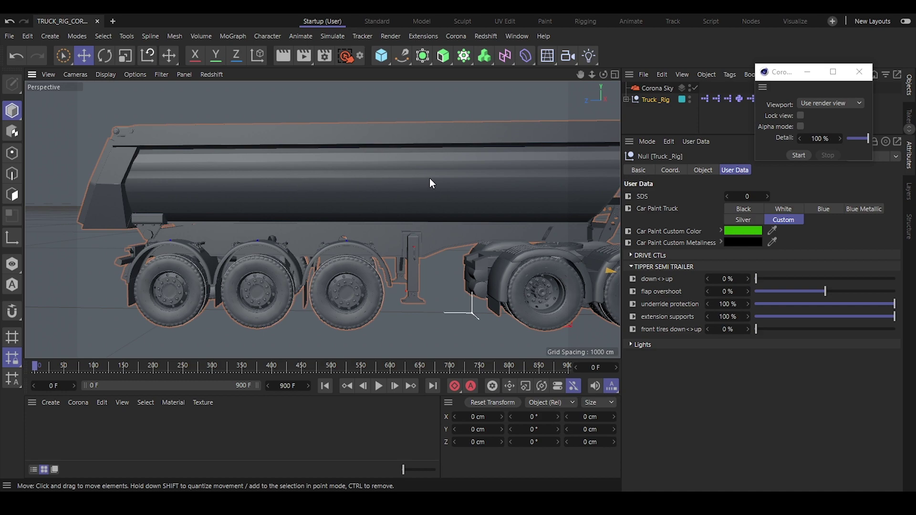
alt+drag(362, 278, 410, 246)
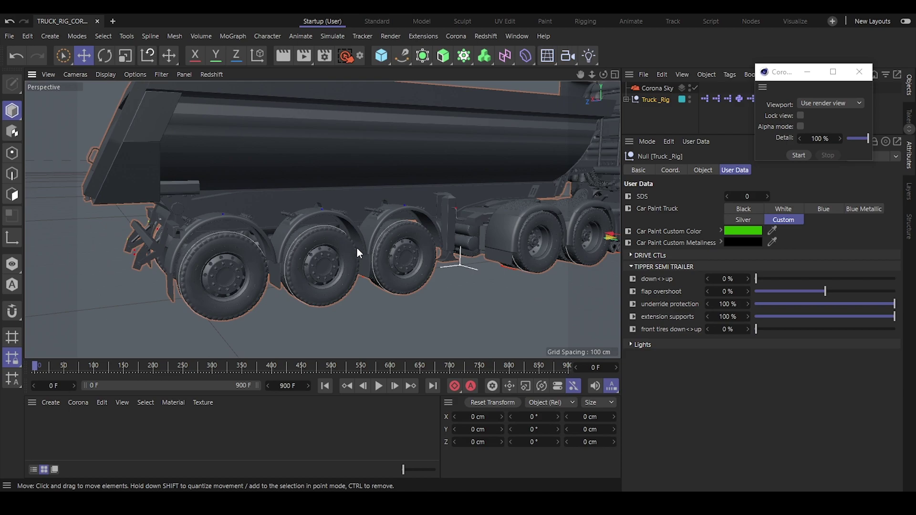
alt+drag(357, 248, 316, 238)
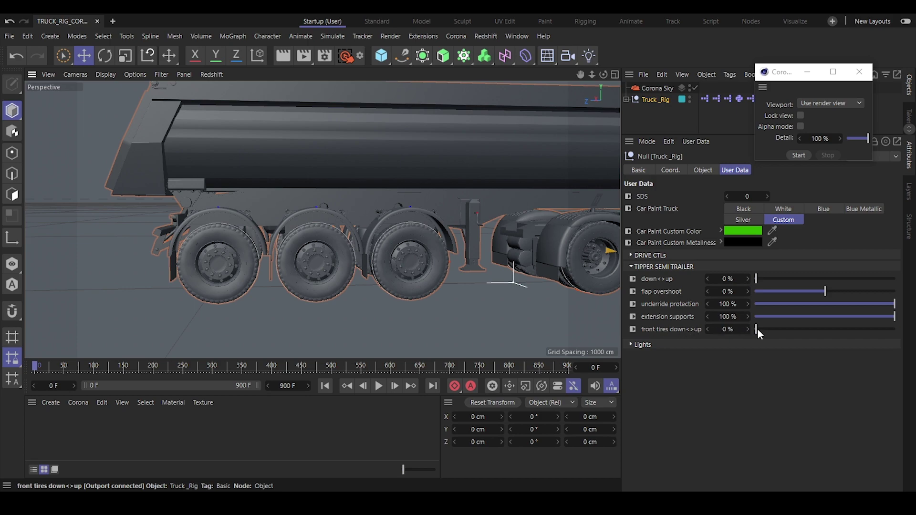
drag(758, 328, 895, 329)
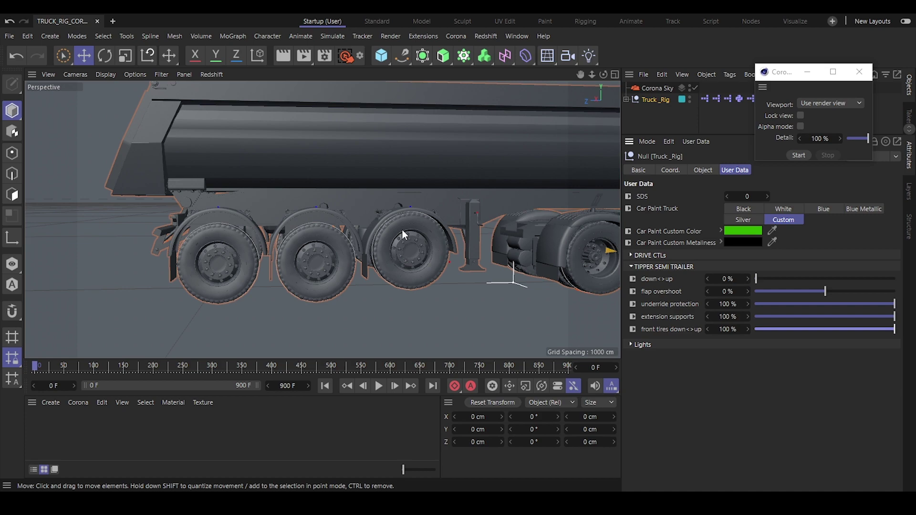
alt+middle_drag(454, 211, 391, 232)
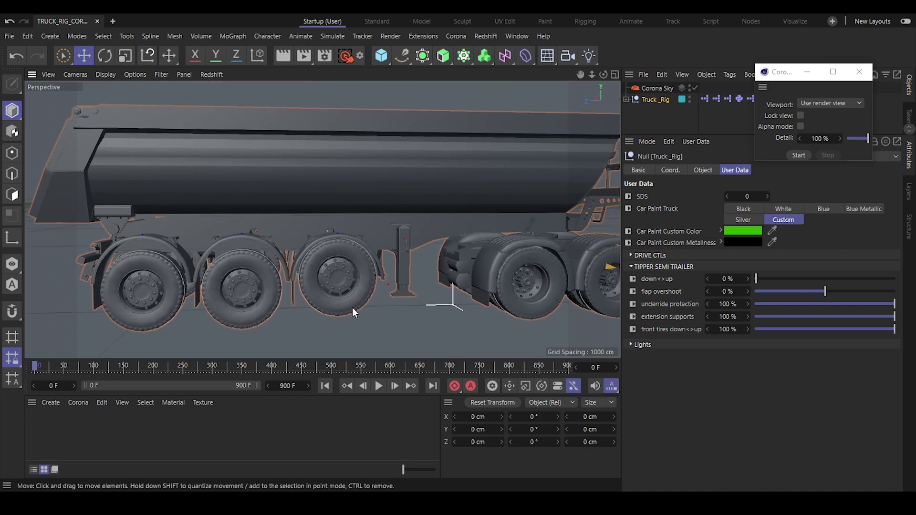
drag(880, 331, 740, 328)
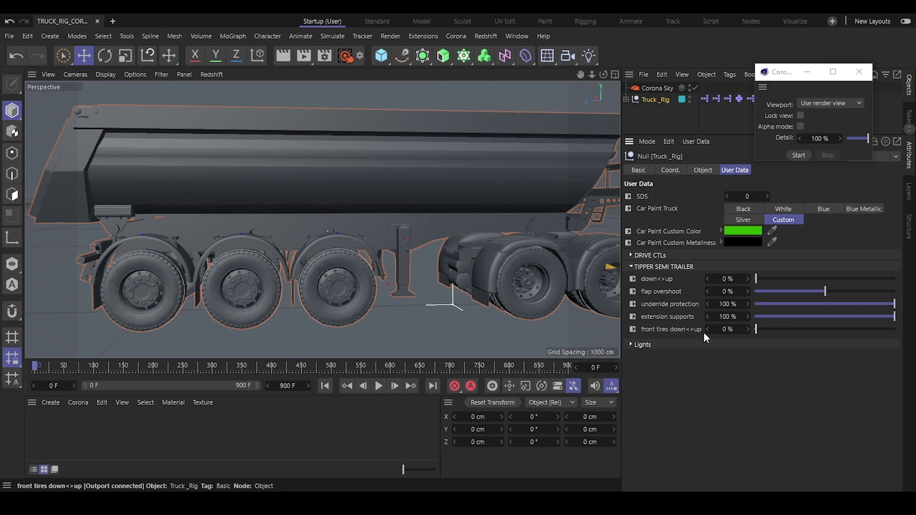
click(748, 329)
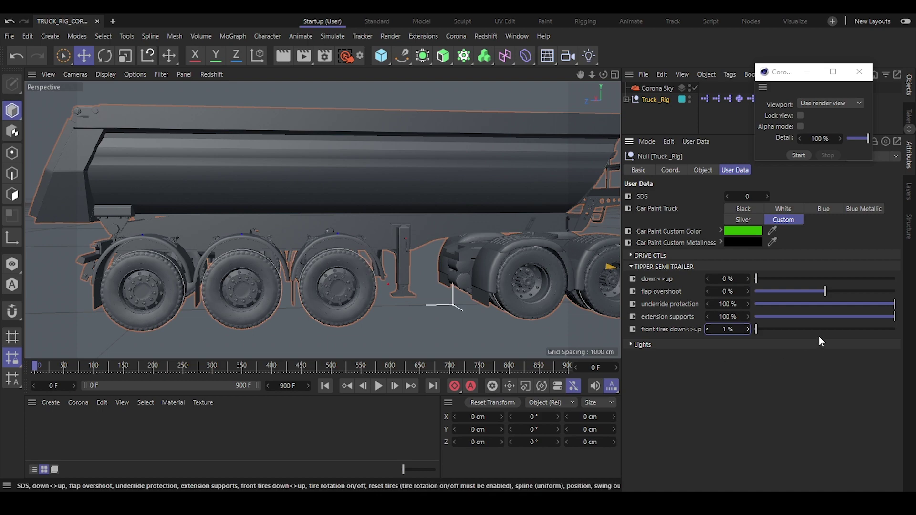
click(756, 329)
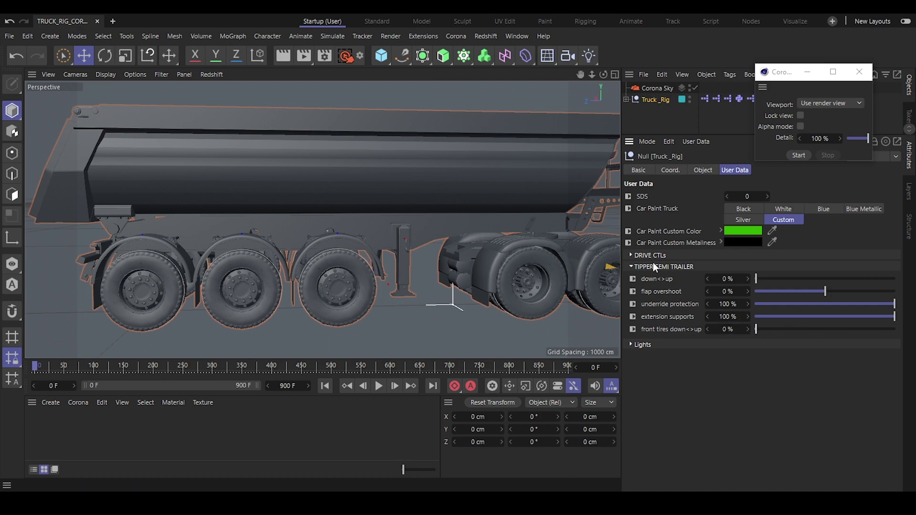
Collapse the TIPPER SEMI TRAILER settings and display the Truck_Rig's DRIVE CTLs, with the whole truck in view.
click(680, 270)
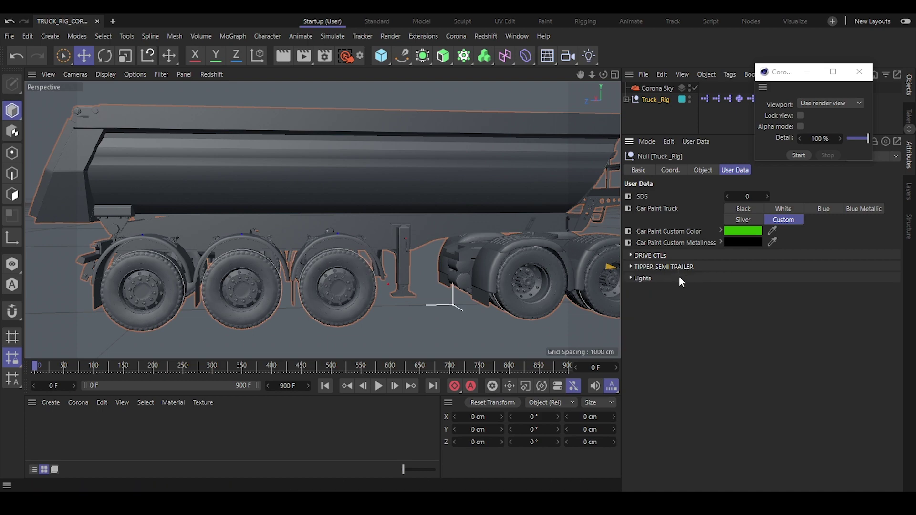
click(664, 257)
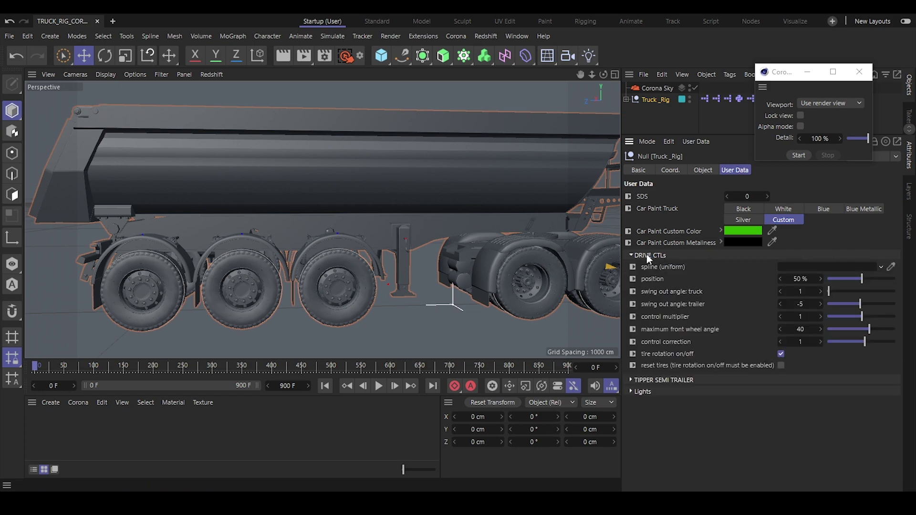
scroll(479, 276, down, 6)
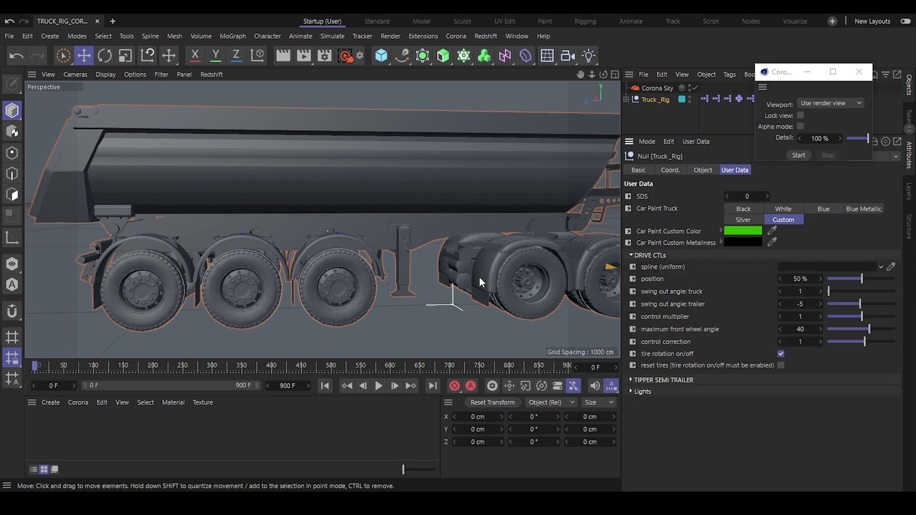
alt+drag(456, 285, 564, 219)
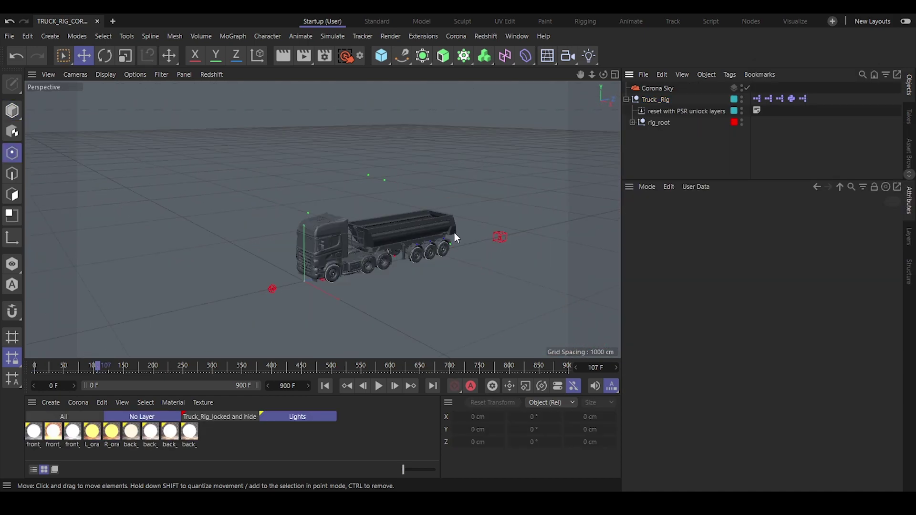
scroll(396, 247, up, 3)
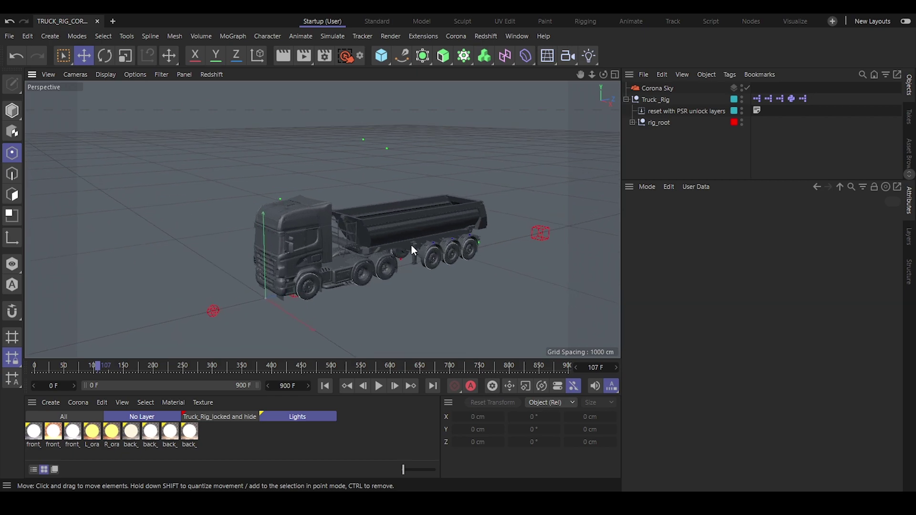
click(653, 99)
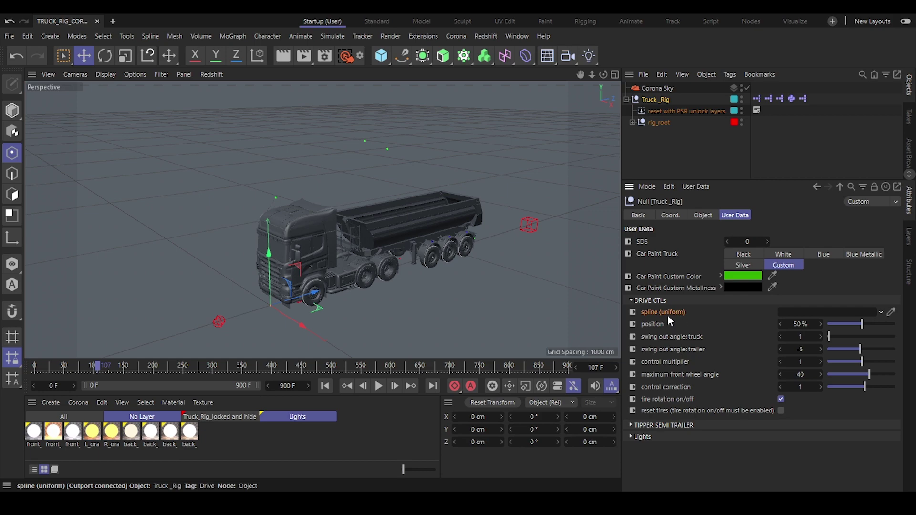
Add a Rectangle spline at the origin in the Top view as a driving path for the truck.
middle_click(524, 241)
middle_click(400, 209)
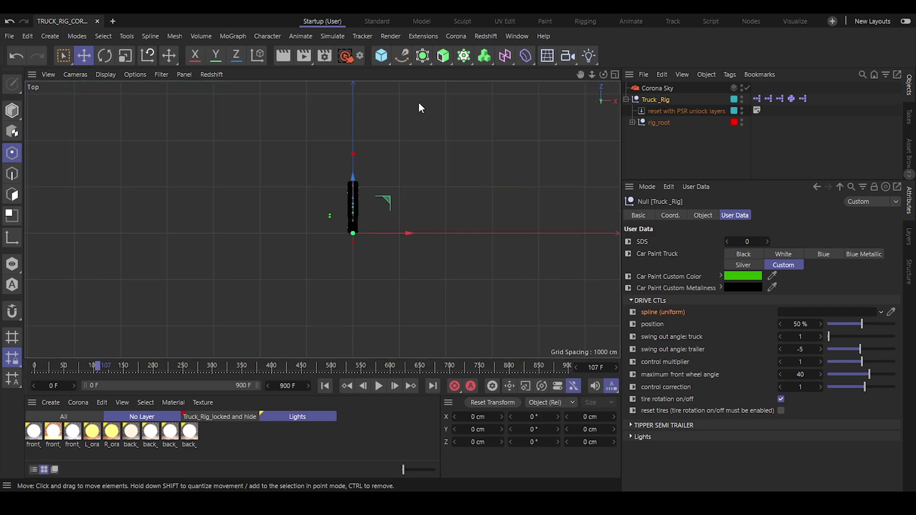
click(403, 56)
click(532, 157)
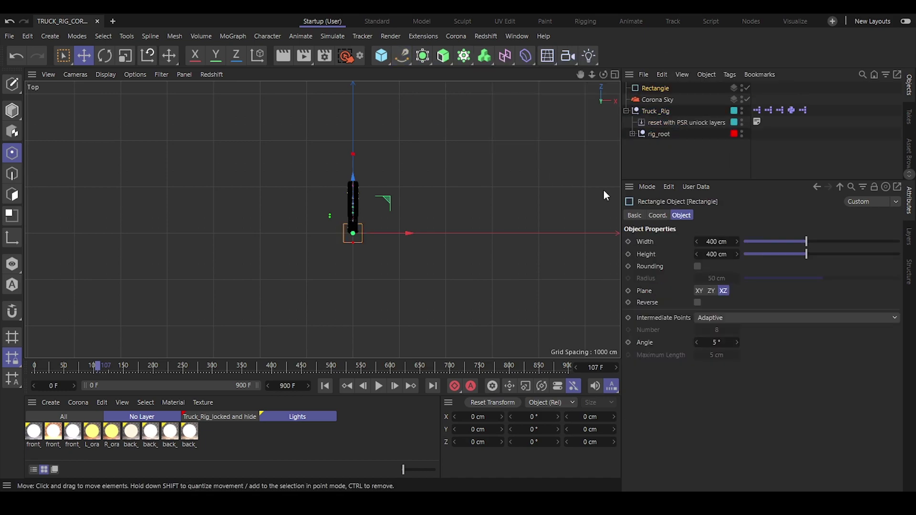
Set the rectangle spline's width and height to 4000 cm each and enable its rounding.
click(717, 247)
click(717, 247)
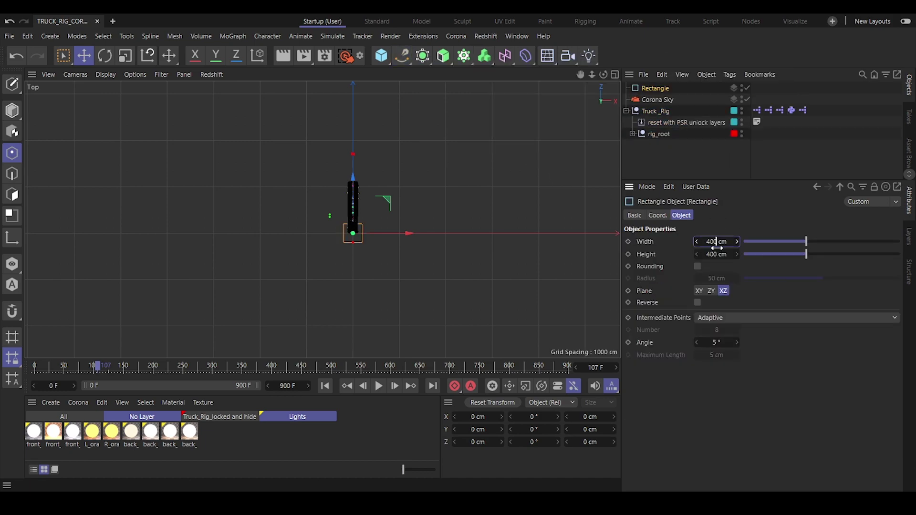
text(0)
key(Tab)
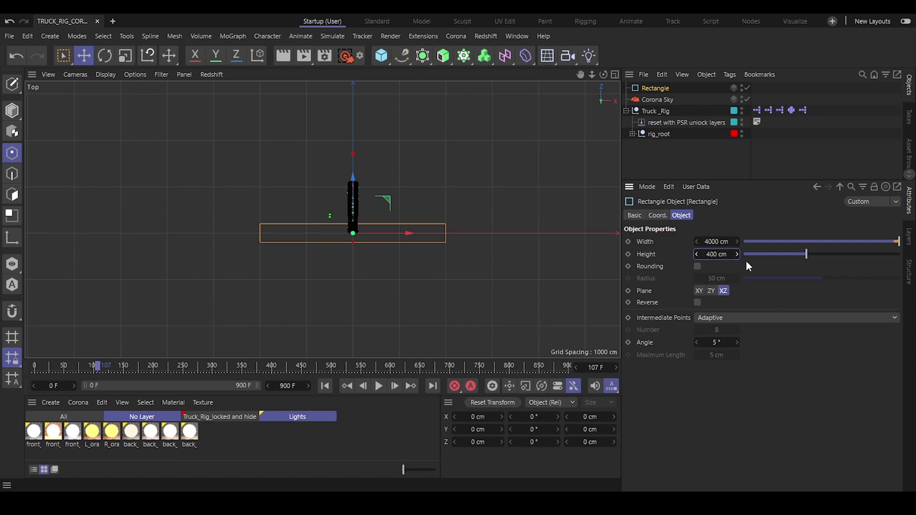
text(4000)
key(Return)
click(698, 266)
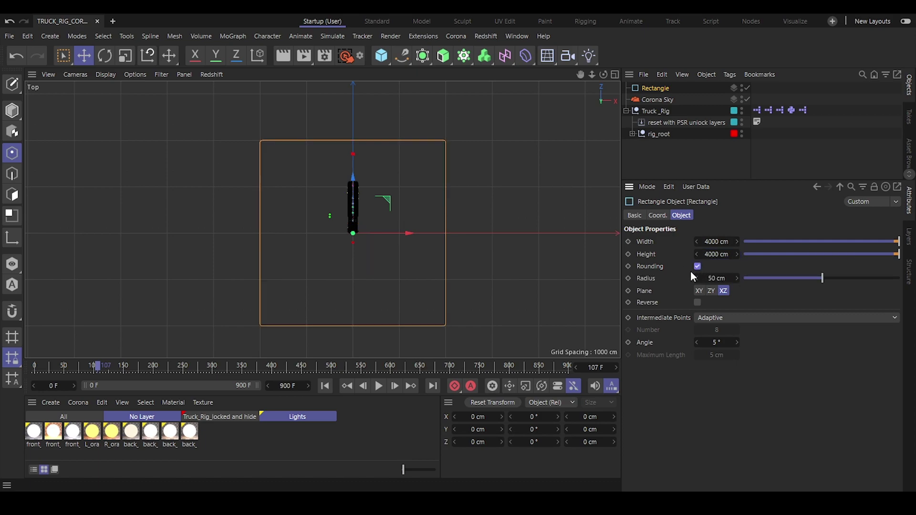
Set the rectangle spline's rounding radius to 1000 cm and make the spline editable.
click(709, 278)
text(1000)
key(Return)
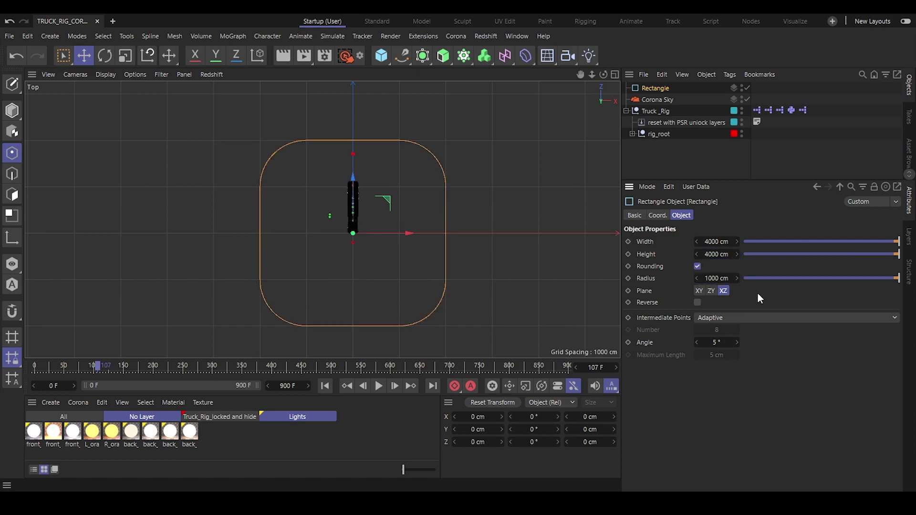
click(13, 85)
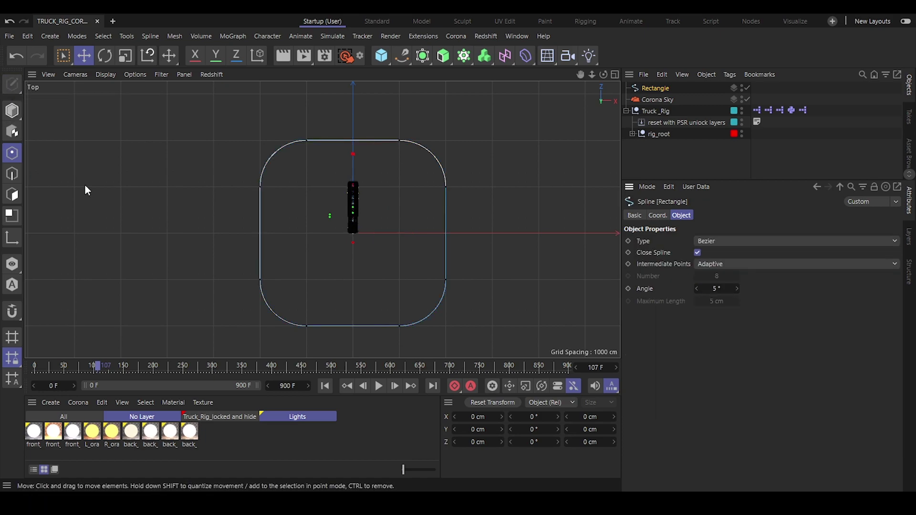
Open the closed rectangle spline and delete its excess end points, leaving a path with one curve between two straights, and return to the Perspective view.
click(697, 252)
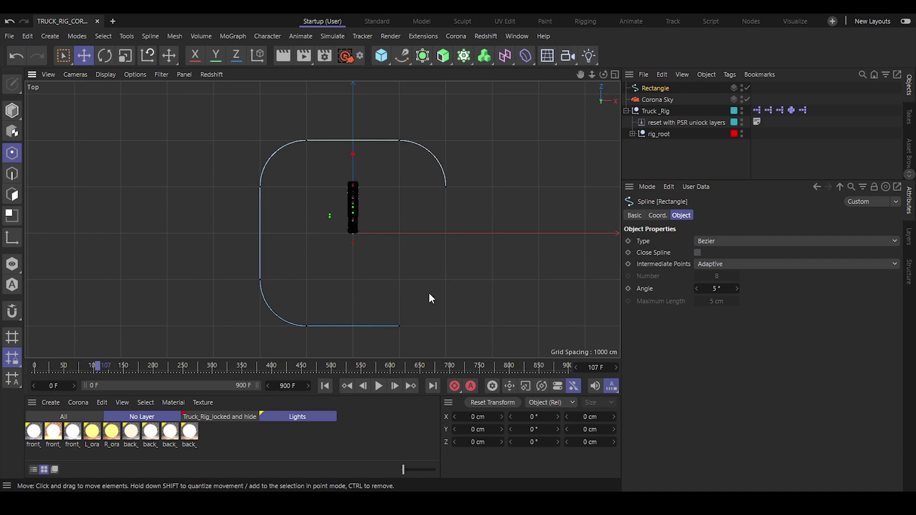
click(400, 326)
key(Delete)
click(306, 326)
key(Delete)
click(445, 186)
key(Delete)
middle_click(429, 197)
middle_click(256, 159)
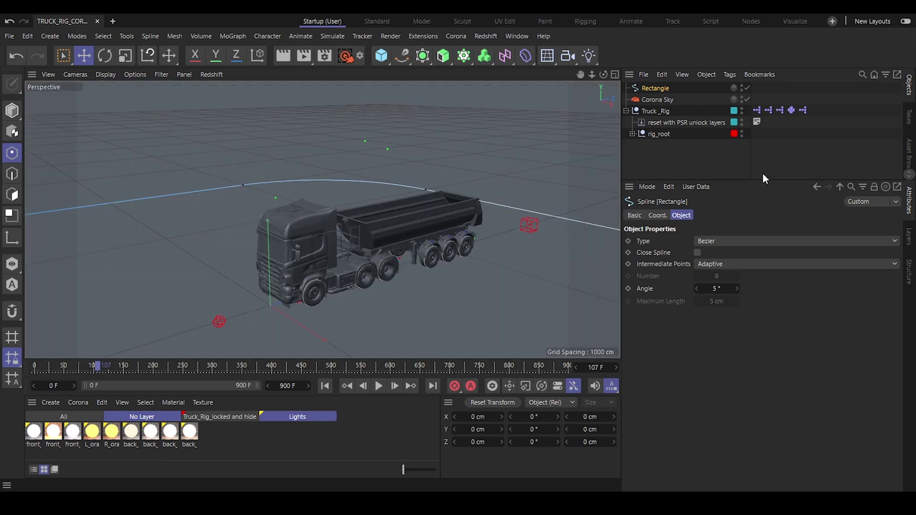
Set the rectangle spline's intermediate points to Uniform, as the Truck_Rig's spline (uniform) control requires.
click(727, 152)
alt+drag(372, 231, 391, 207)
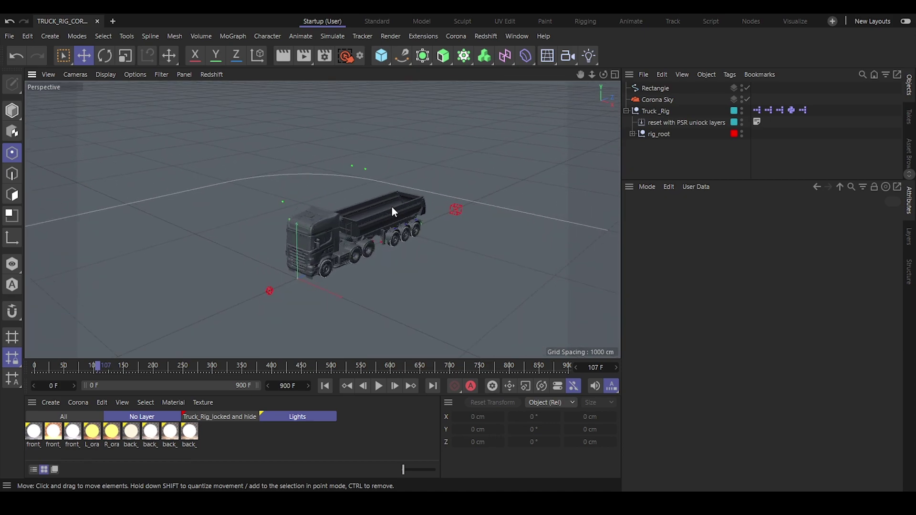
click(658, 111)
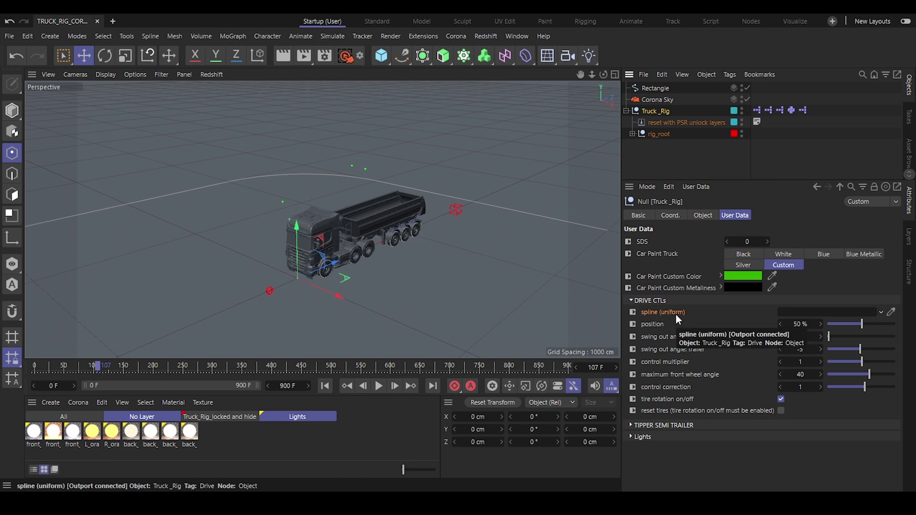
click(703, 160)
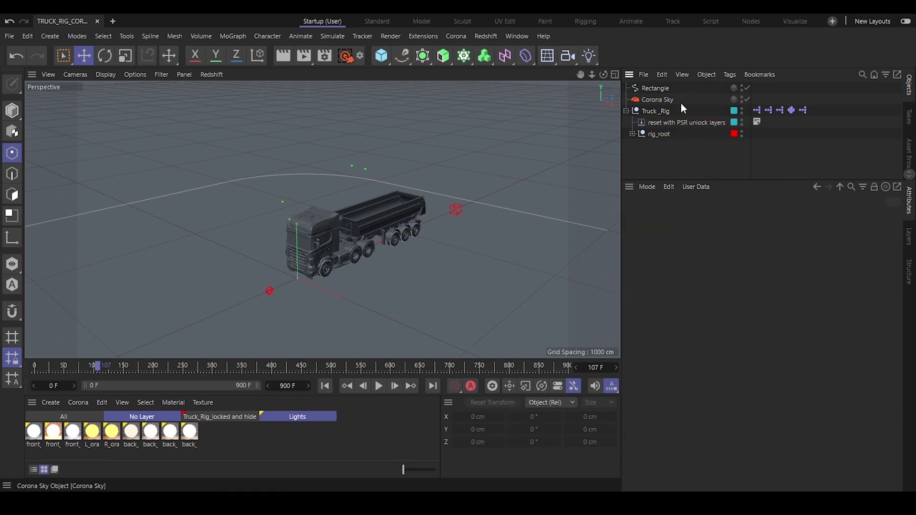
click(659, 88)
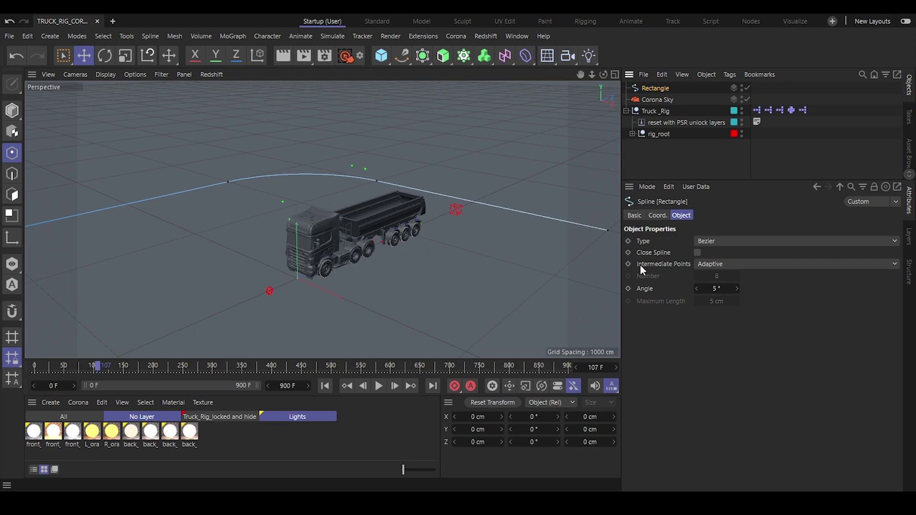
click(723, 264)
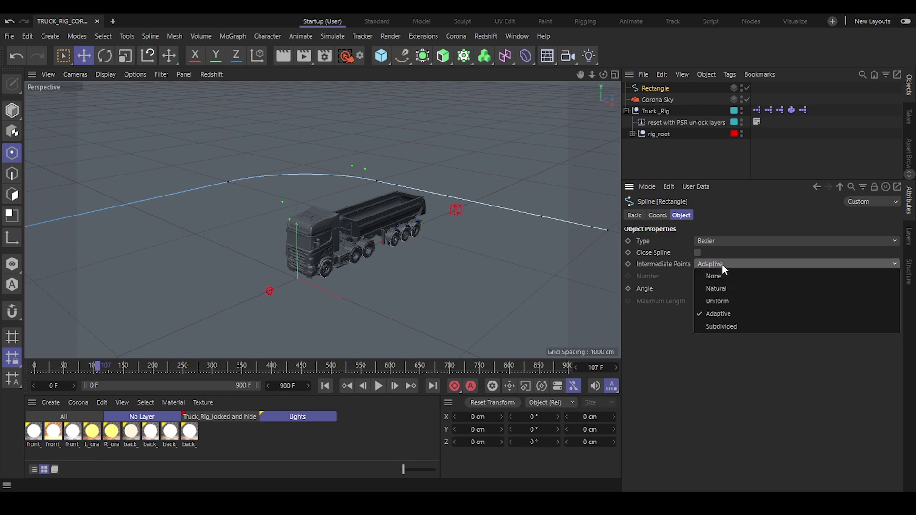
click(726, 302)
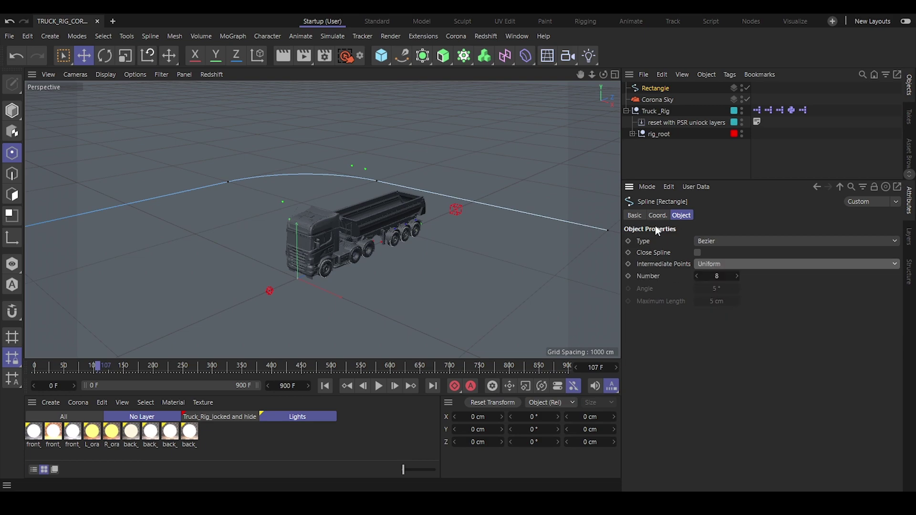
Assign the Rectangle spline to the Truck_Rig's spline (uniform) control in DRIVE CTLs.
click(668, 112)
drag(661, 88, 802, 316)
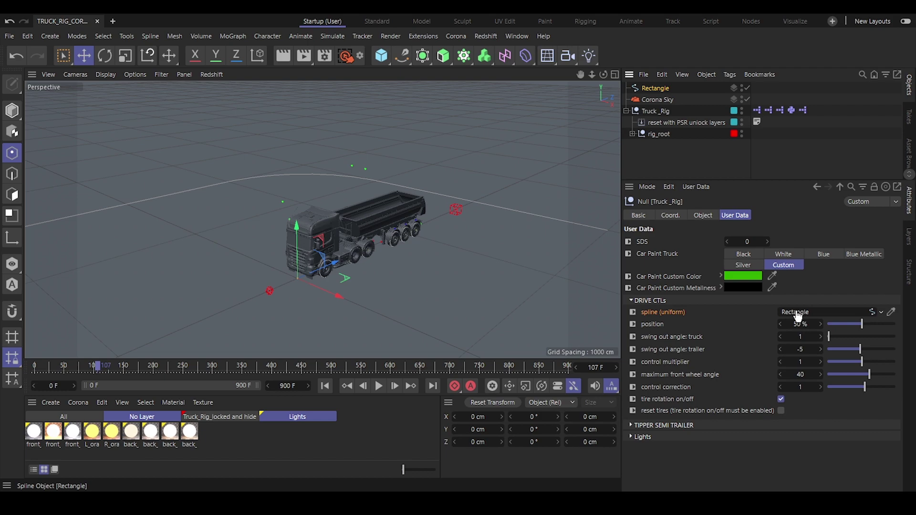
click(681, 158)
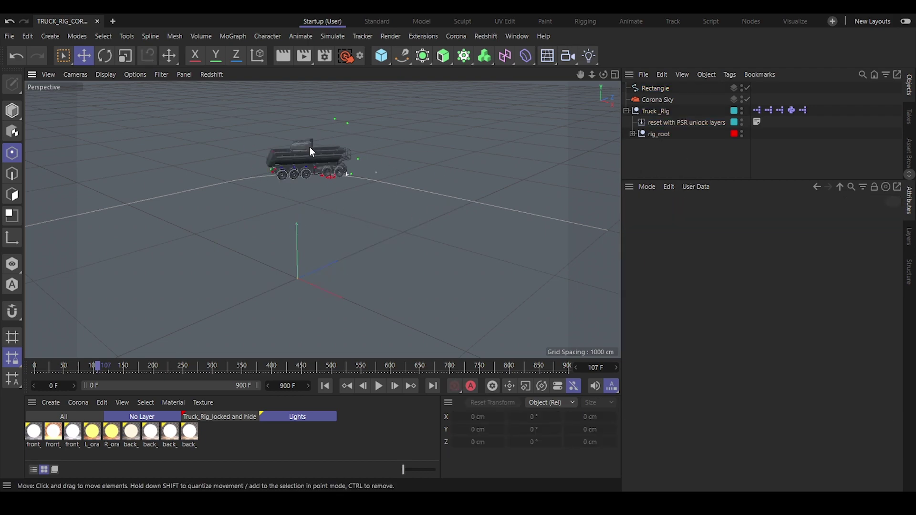
alt+drag(311, 152, 326, 219)
scroll(310, 154, up, 4)
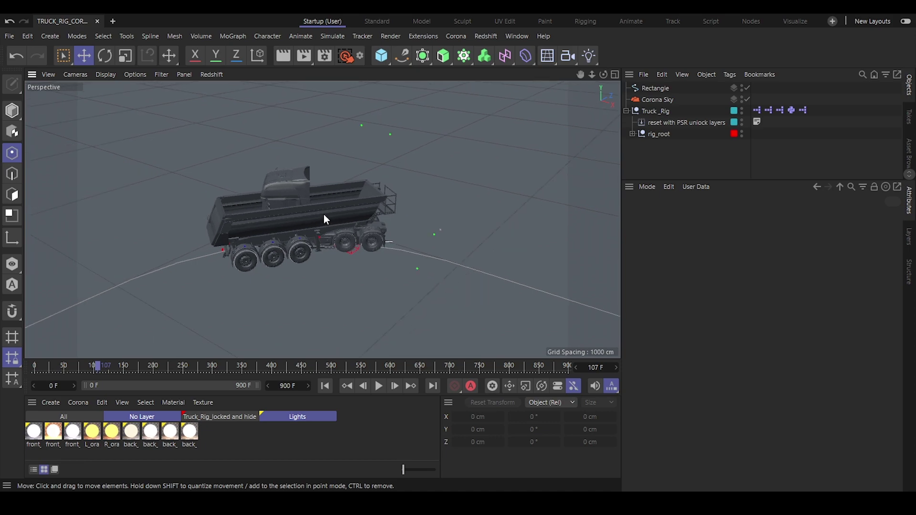
Set the Truck_Rig's swing out angle for the trailer to -15.
click(664, 111)
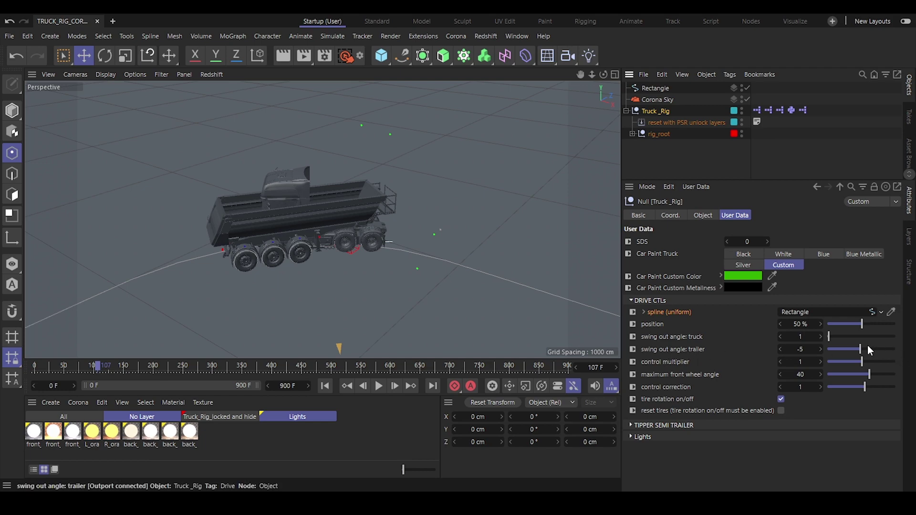
drag(860, 350, 857, 350)
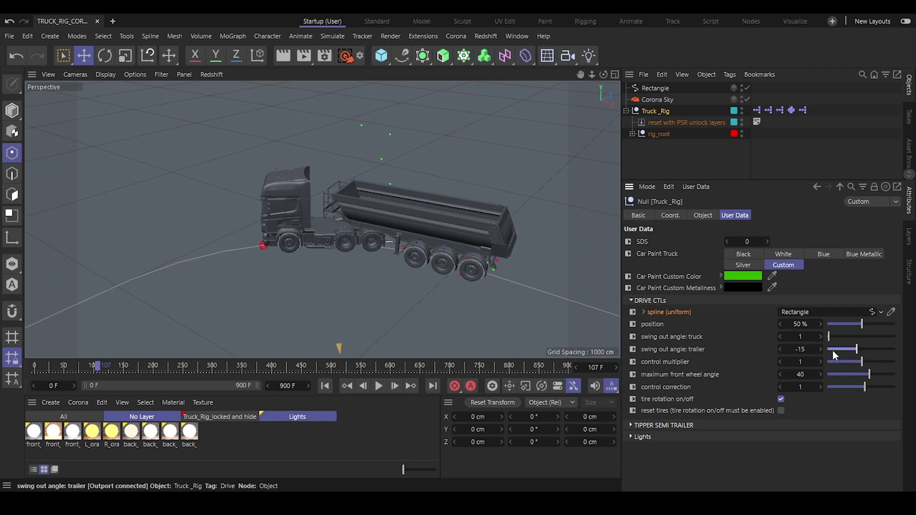
alt+drag(392, 213, 380, 231)
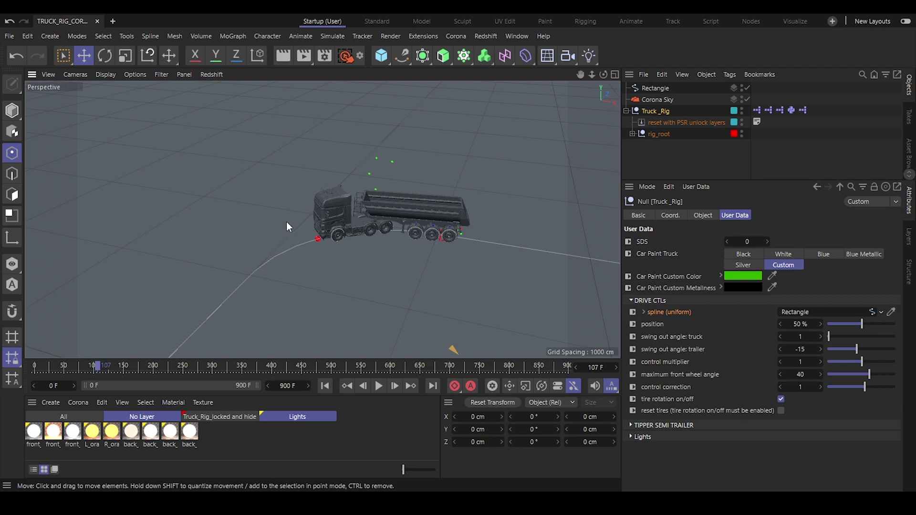
alt+drag(454, 199, 405, 201)
Select all points of the rectangle spline and reverse their sequence to turn the truck's driving direction around.
click(698, 153)
click(658, 88)
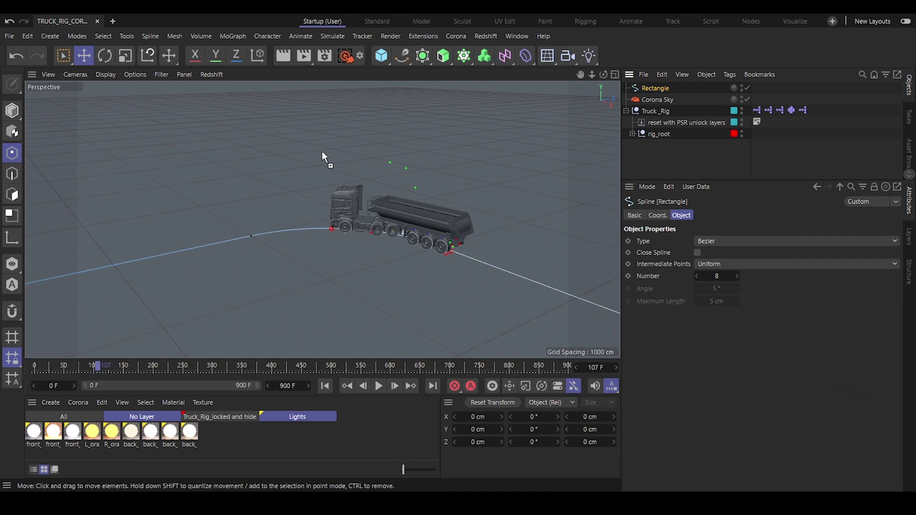
key(ctrl+a)
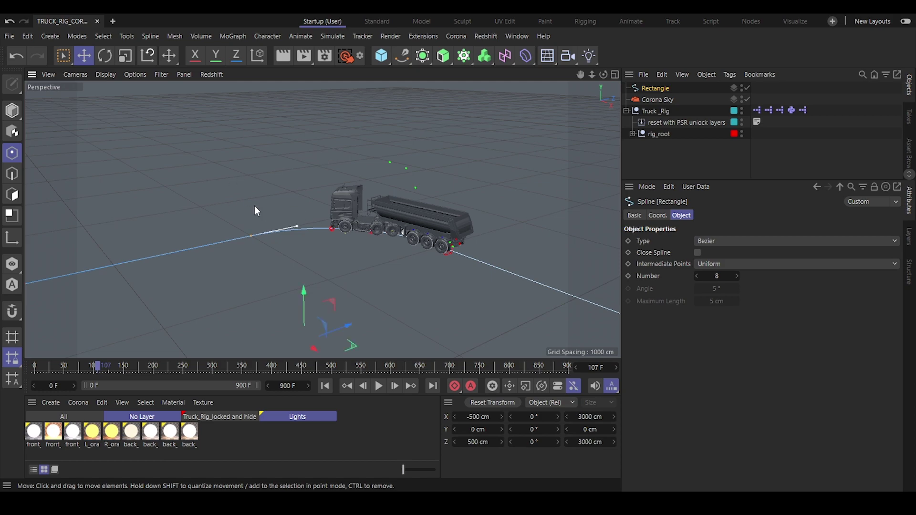
right_click(274, 123)
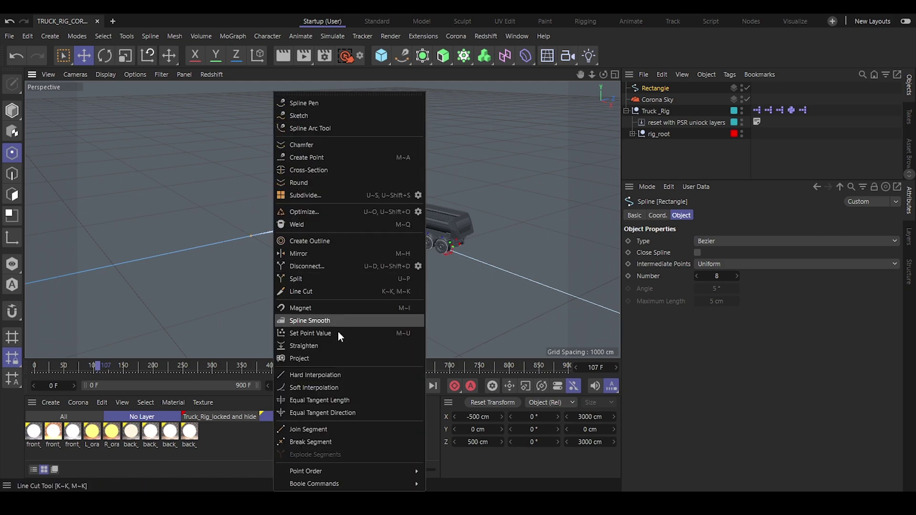
mouse_move(394, 465)
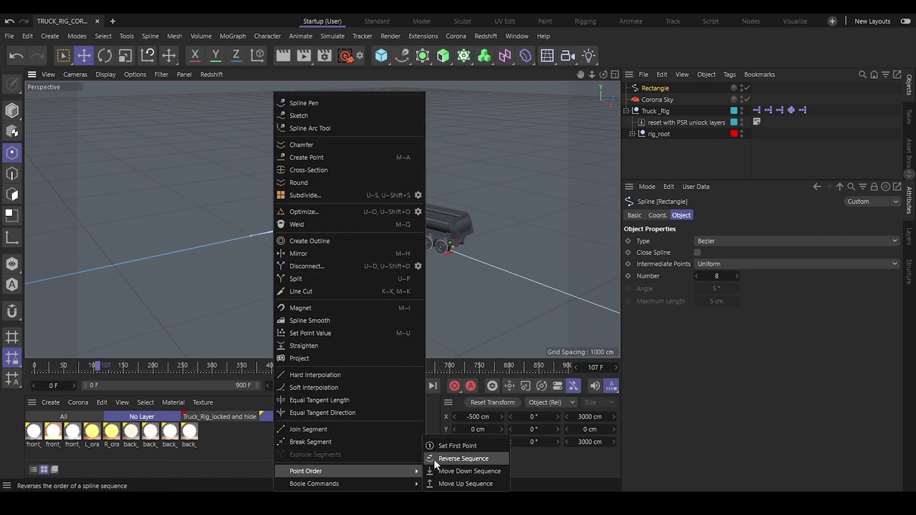
click(447, 459)
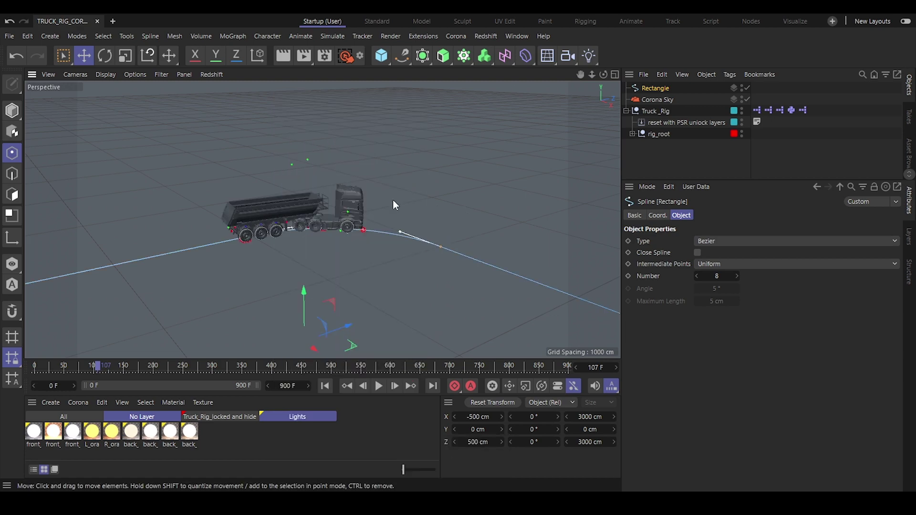
click(738, 165)
alt+drag(348, 234, 343, 206)
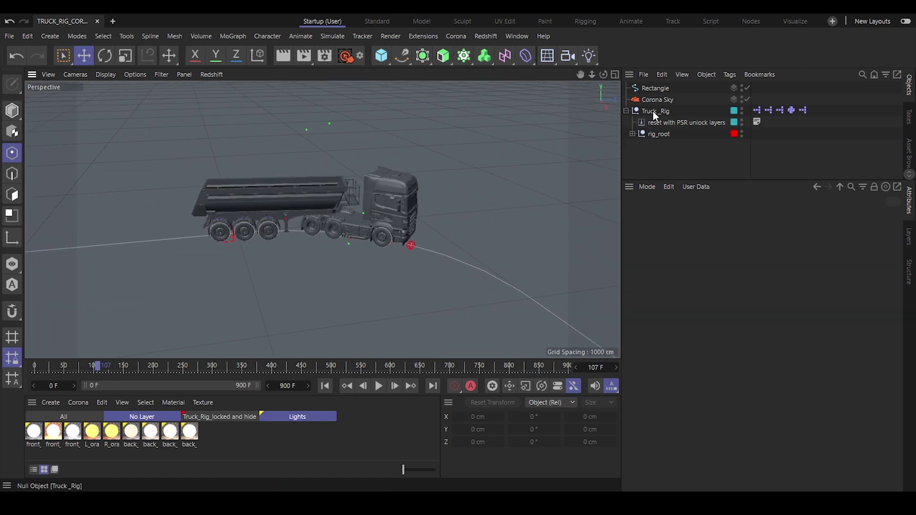
Move the truck back along the spline by setting the Truck_Rig's drive position to 37 %.
click(653, 110)
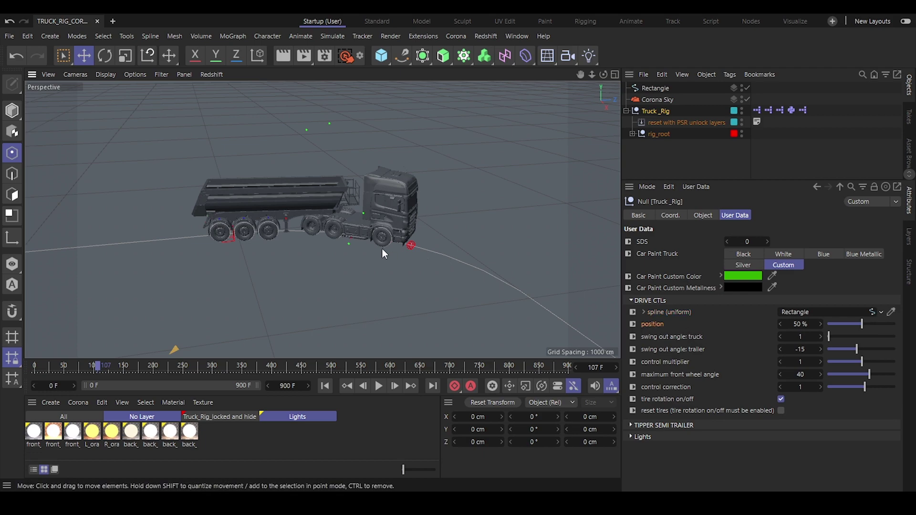
alt+drag(383, 249, 343, 232)
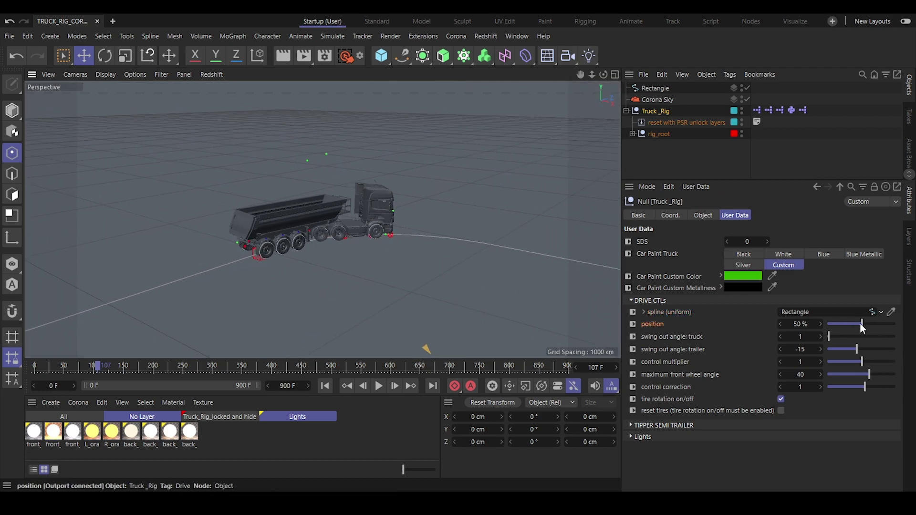
mouse_move(861, 322)
mouse_down()
mouse_move(836, 320)
mouse_move(883, 322)
mouse_move(830, 320)
mouse_move(873, 321)
mouse_move(853, 322)
mouse_up()
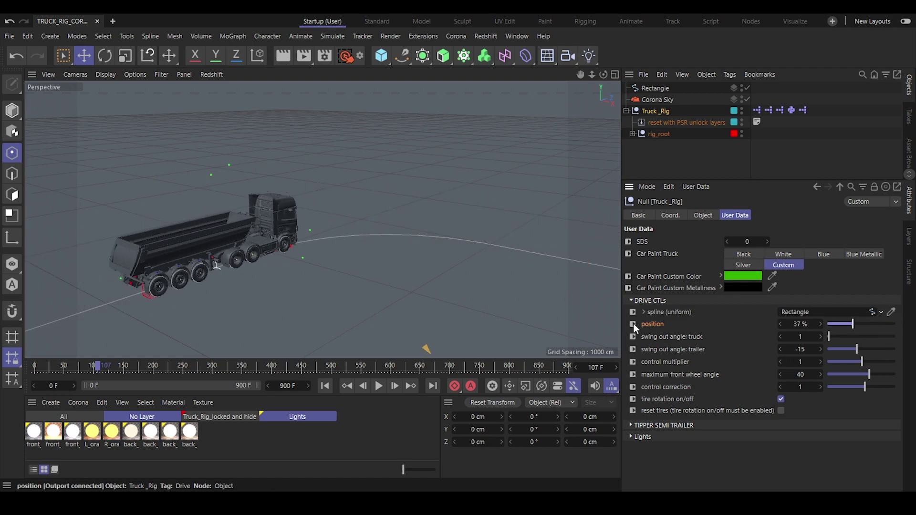
mouse_move(855, 325)
mouse_down()
mouse_move(865, 324)
mouse_move(853, 324)
mouse_up()
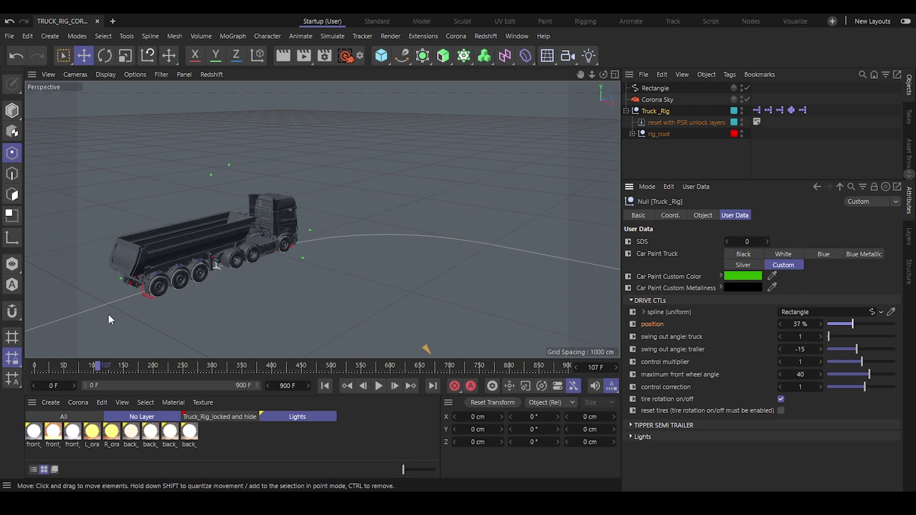
Keyframe the Truck_Rig's drive position at 37 % on frame 0 and at 74 % on frame 300.
click(326, 391)
alt+drag(173, 282, 105, 274)
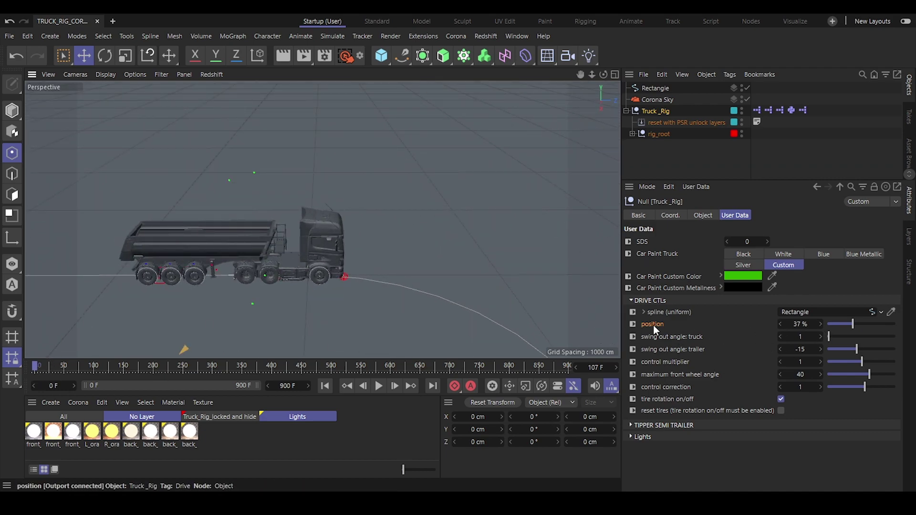
ctrl+click(633, 324)
drag(853, 322, 879, 326)
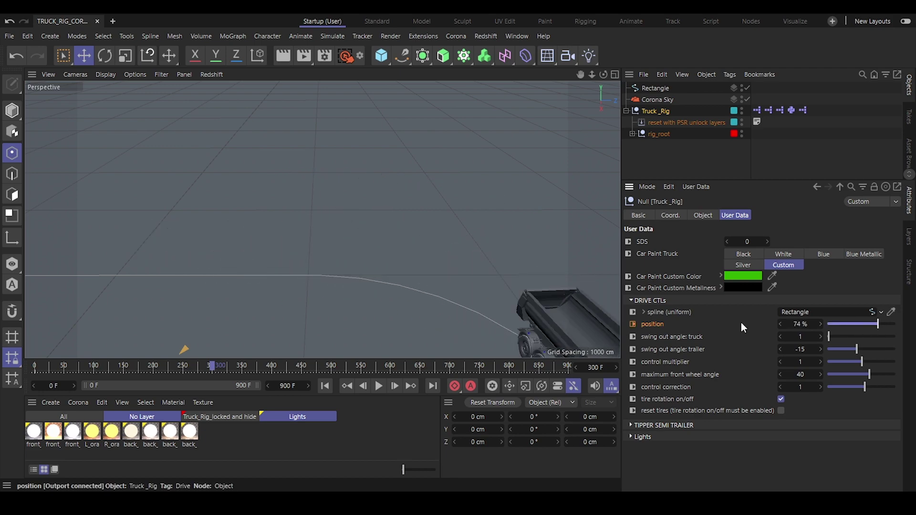
alt+middle_drag(543, 322, 327, 246)
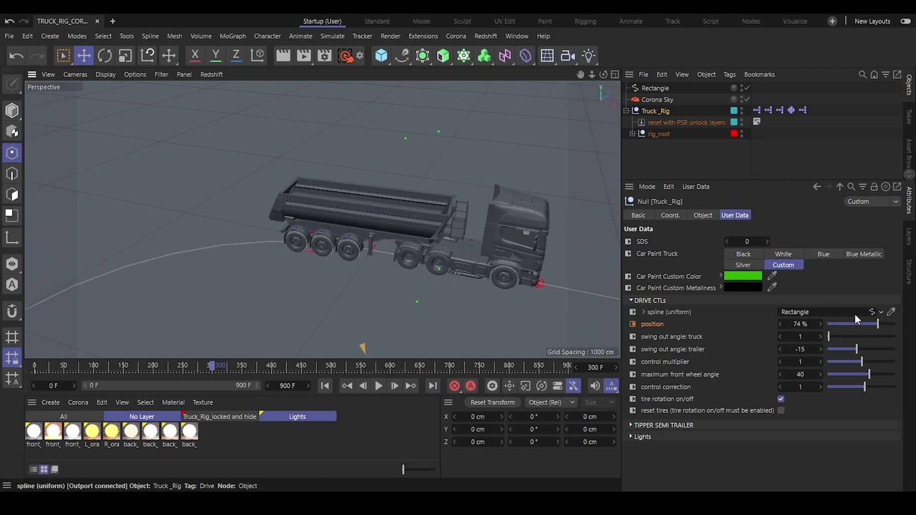
click(634, 324)
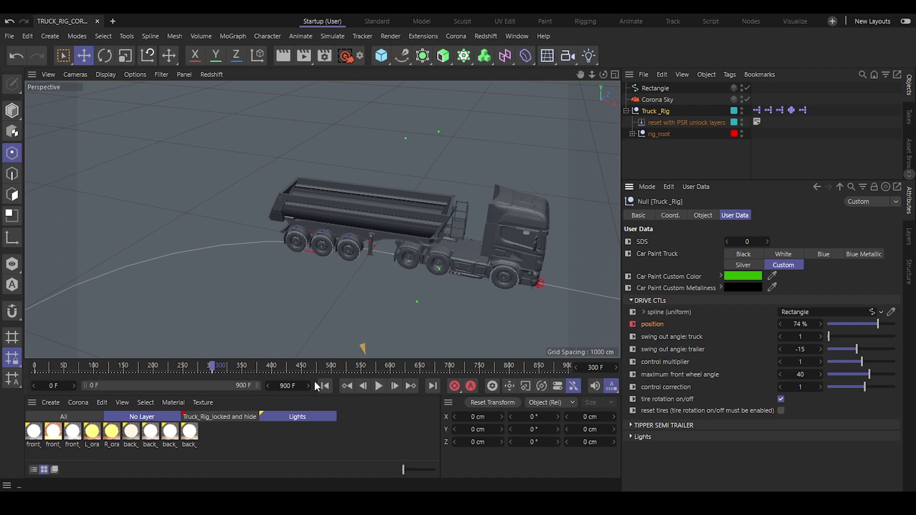
Play the truck's drive along the curve from the start, and return to frame 0 with the truck viewed from its front side.
click(325, 386)
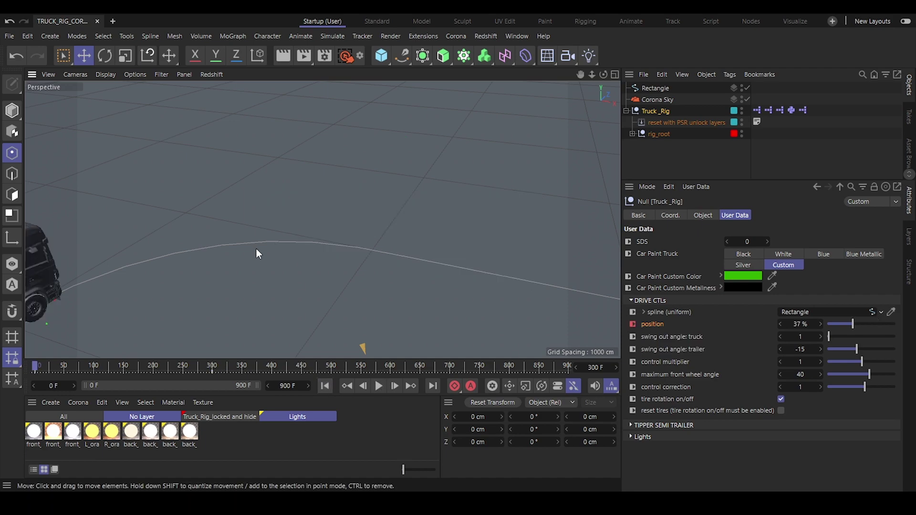
alt+drag(257, 248, 407, 389)
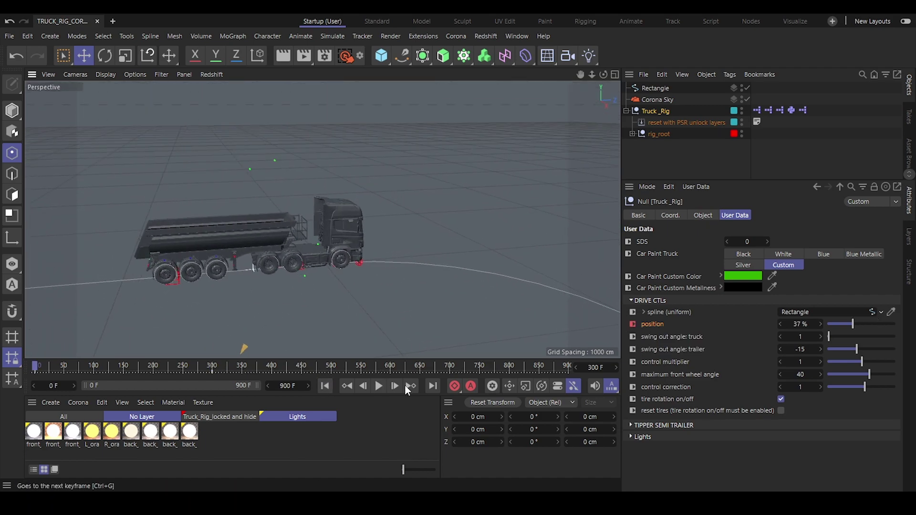
click(379, 387)
alt+drag(365, 253, 429, 268)
click(379, 386)
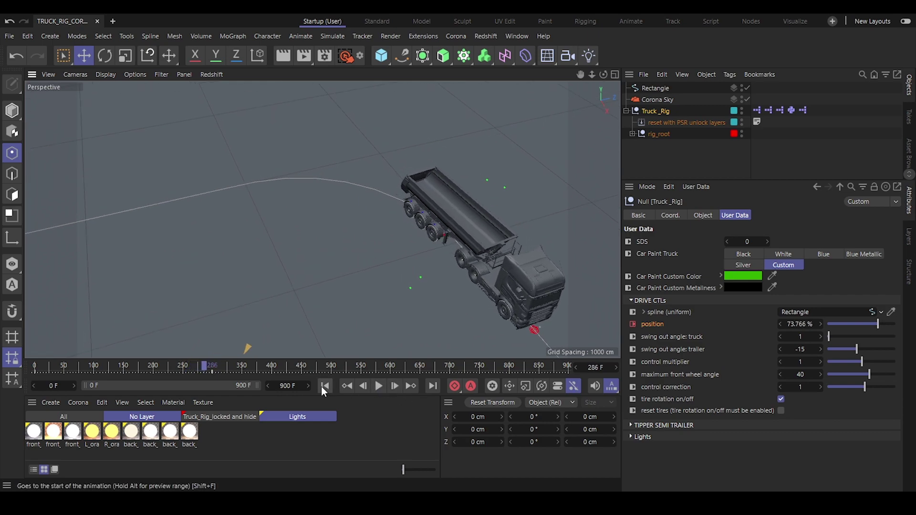
drag(207, 367, 30, 371)
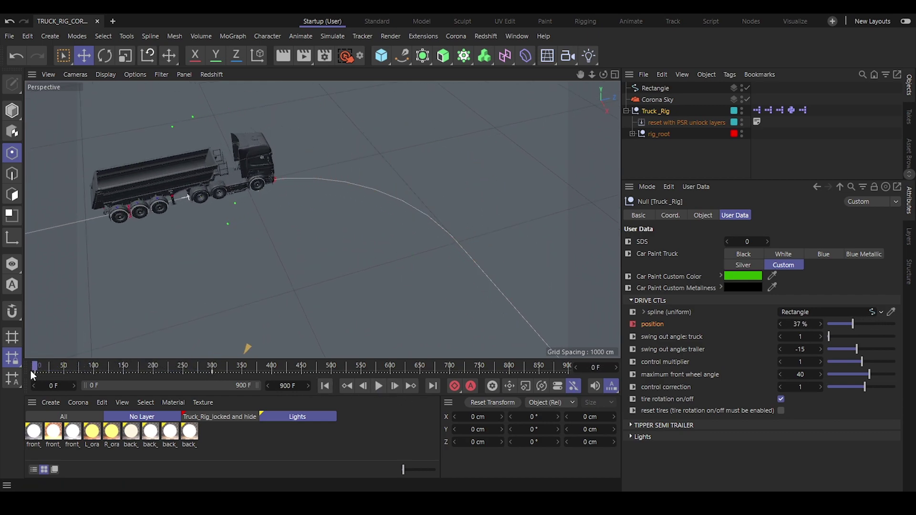
alt+drag(79, 327, 458, 225)
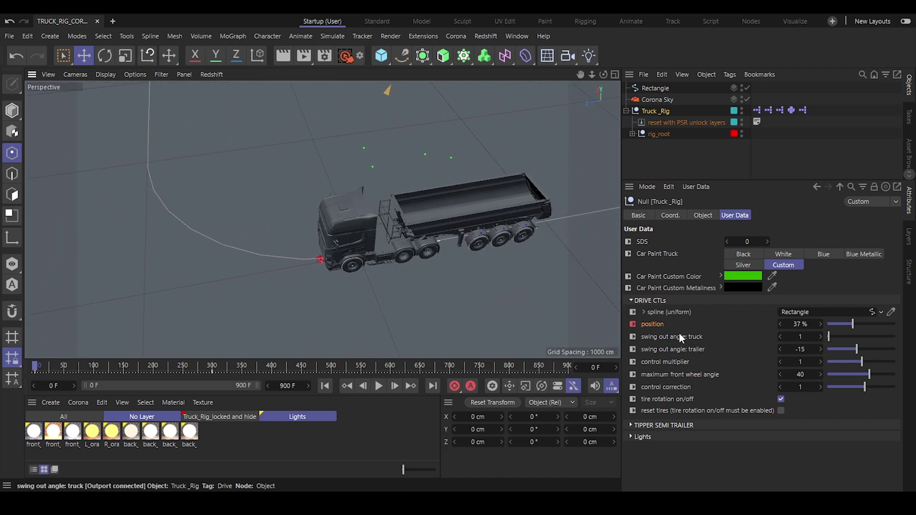
Move the animation to frame 122 so the truck is in the spline's bend, and view it from above.
alt+drag(525, 286, 155, 408)
key(F8)
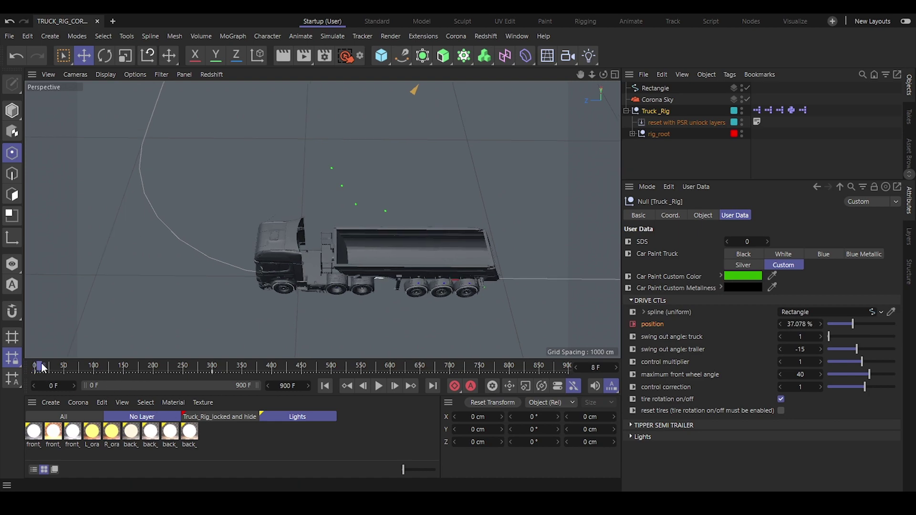
alt+middle_drag(186, 258, 288, 266)
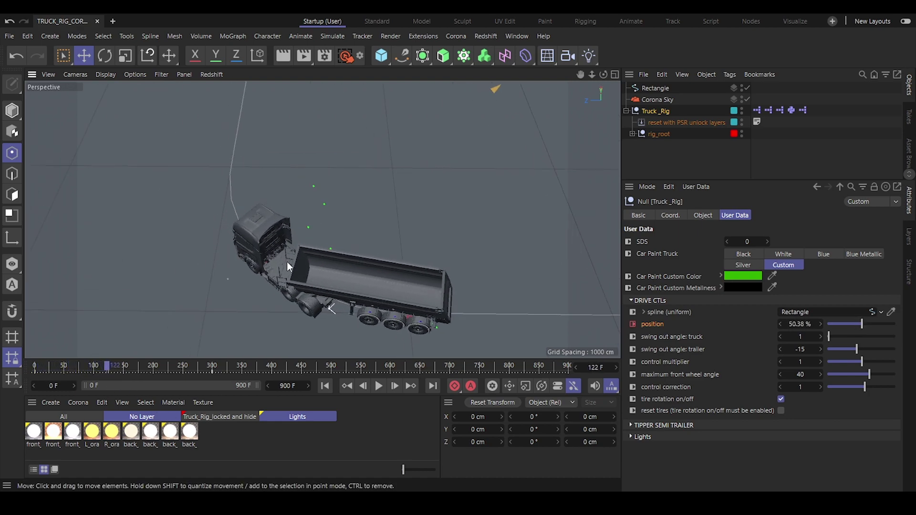
scroll(317, 278, up, 3)
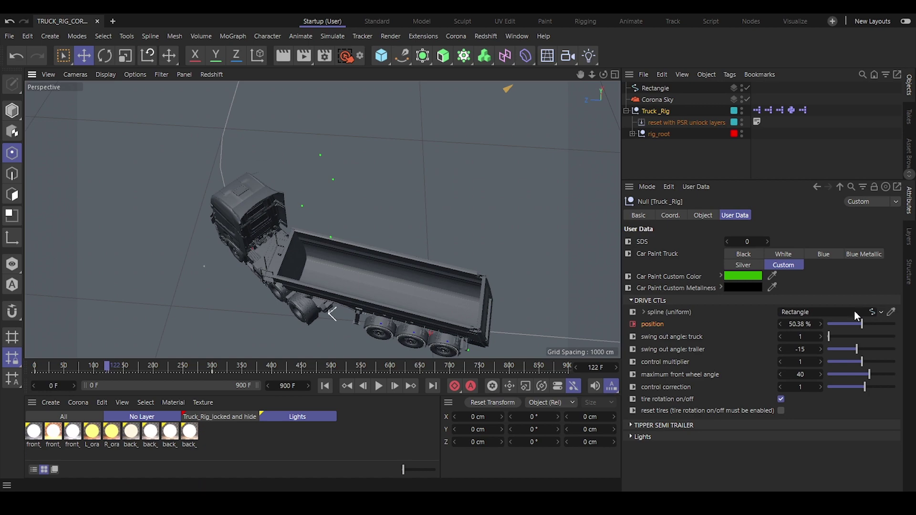
Set the Truck_Rig's swing out angle to 7 for the truck and -20 for the trailer.
drag(830, 338, 833, 340)
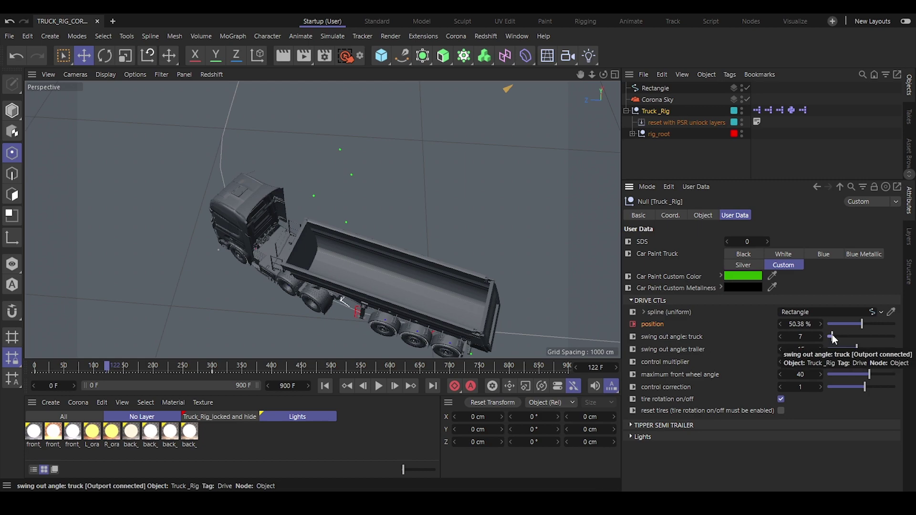
drag(833, 340, 856, 349)
scroll(473, 294, down, 3)
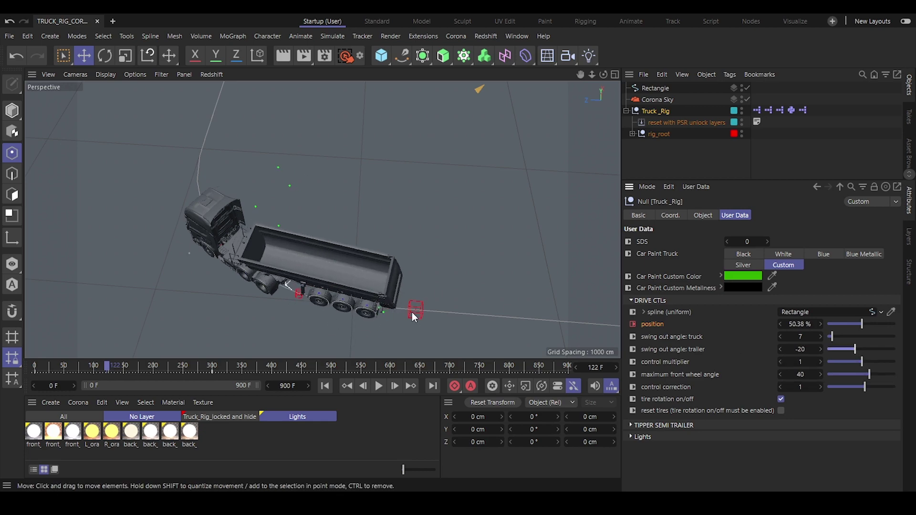
Examine the red control targets along the spline beneath the truck and trailer from both sides and the front.
alt+drag(422, 313, 399, 270)
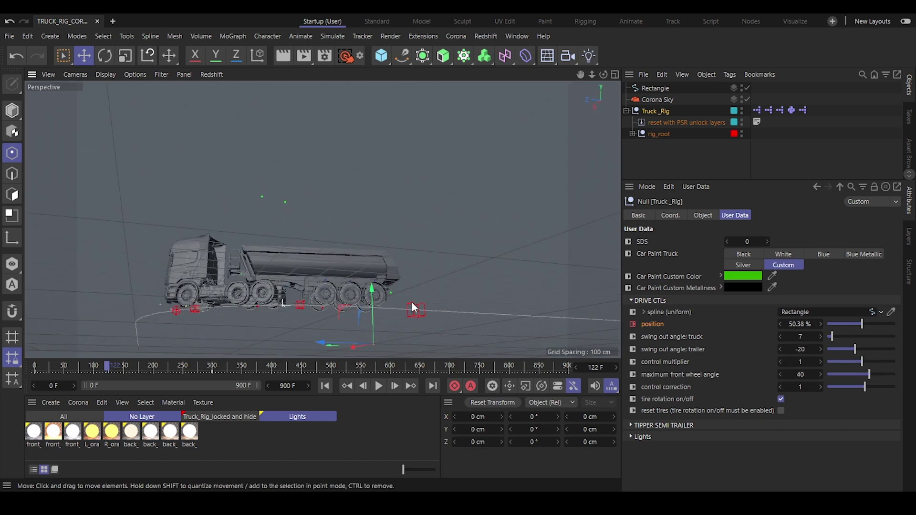
alt+drag(285, 299, 409, 322)
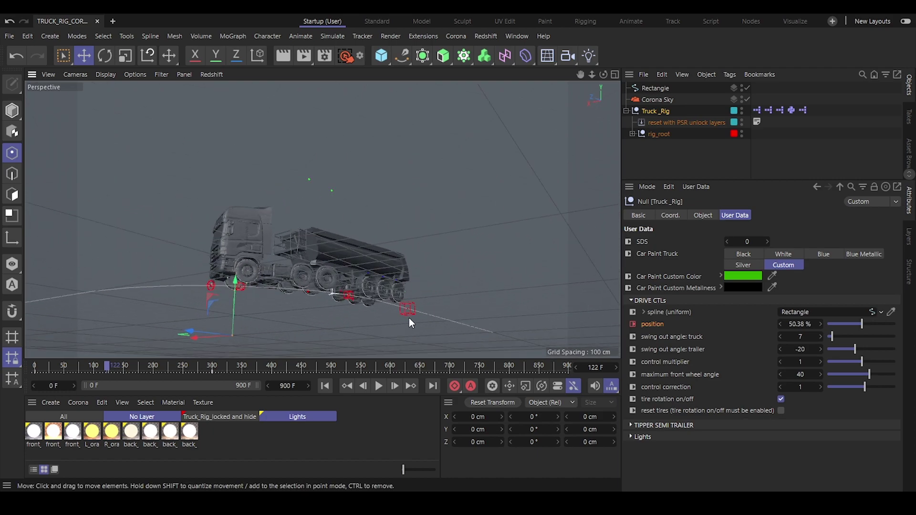
scroll(393, 284, up, 6)
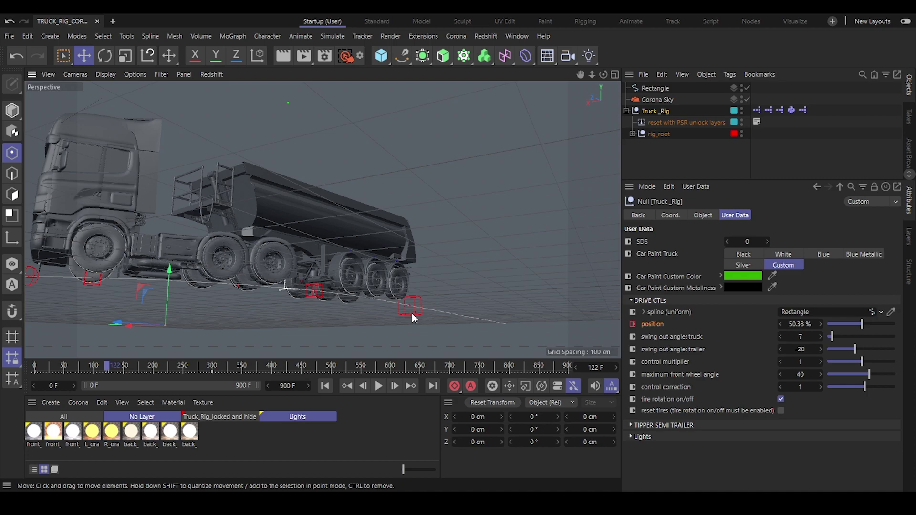
alt+drag(374, 268, 421, 230)
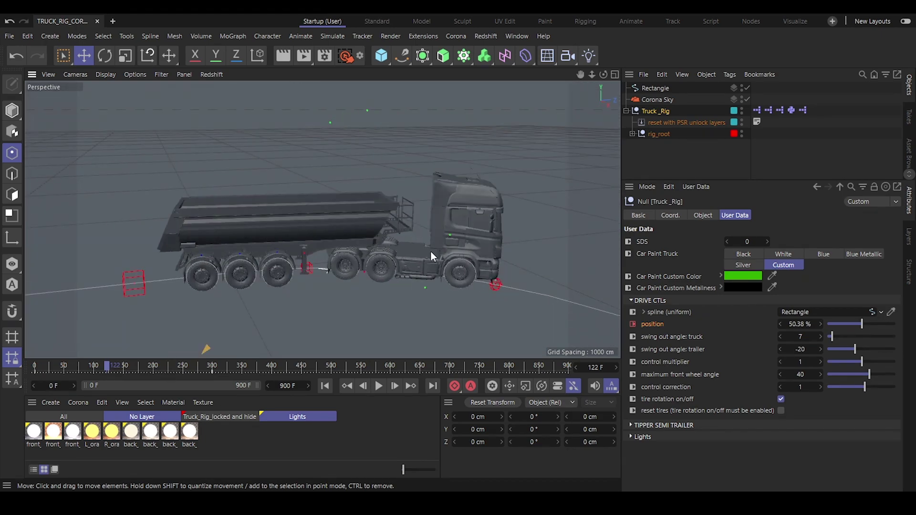
alt+drag(420, 286, 333, 235)
alt+drag(265, 282, 364, 231)
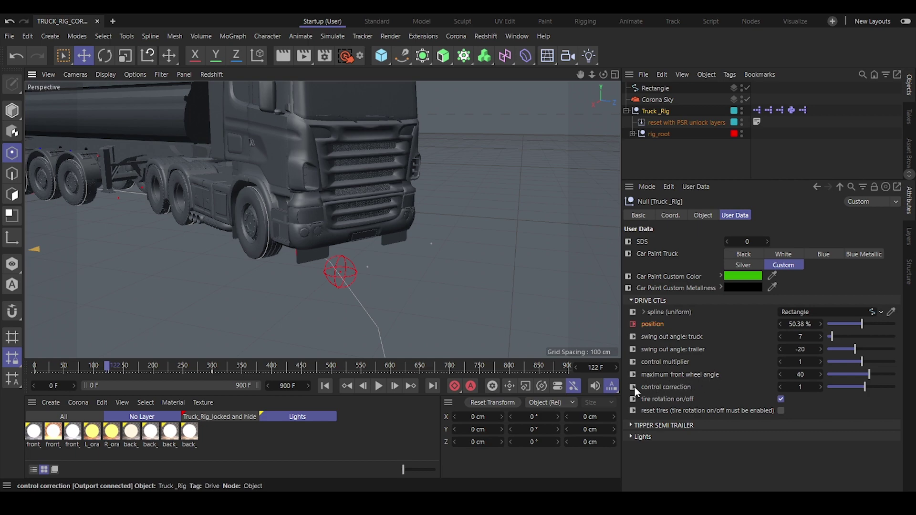
mouse_move(334, 243)
alt+mouse_down()
mouse_move(273, 222)
mouse_move(345, 213)
mouse_move(319, 241)
alt+mouse_up()
Move the animation to frame 123 and set the control correction to 7.9.
drag(87, 370, 107, 369)
alt+drag(292, 234, 342, 224)
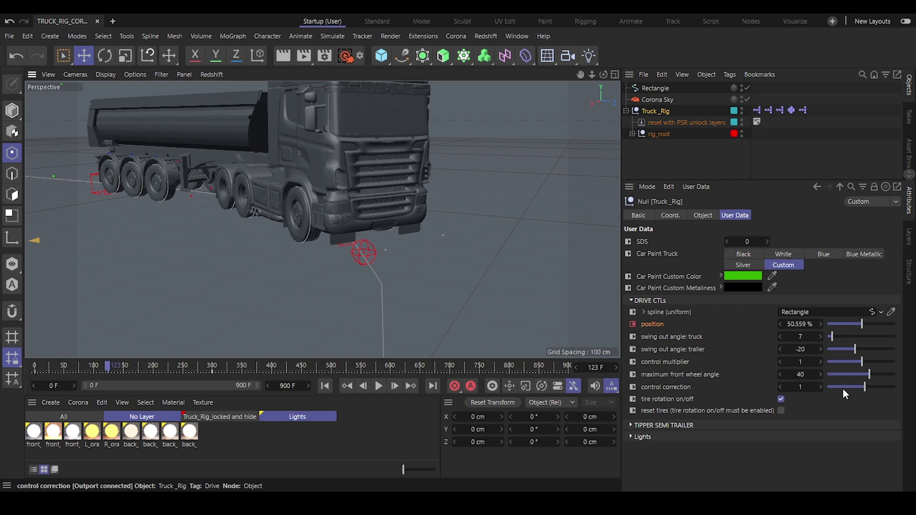
drag(864, 387, 888, 389)
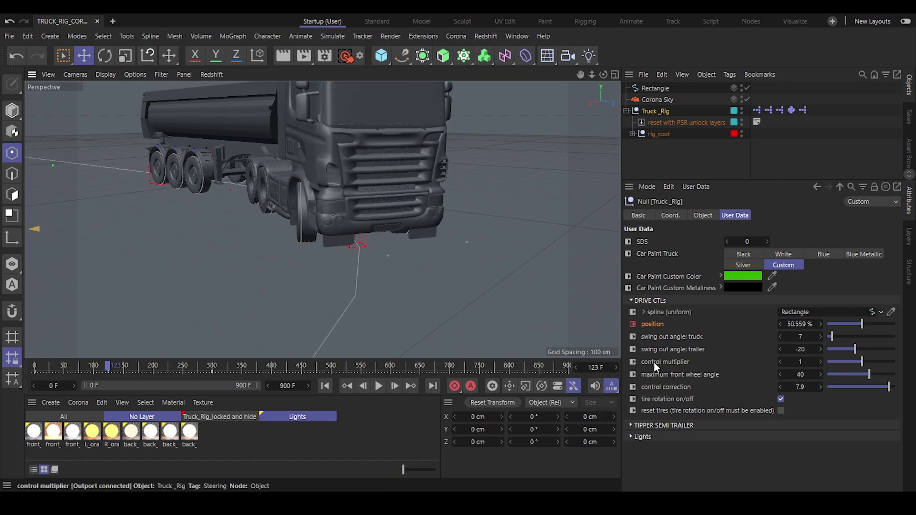
Step the control multiplier up and down to test the steering, ending at 9.
click(821, 362)
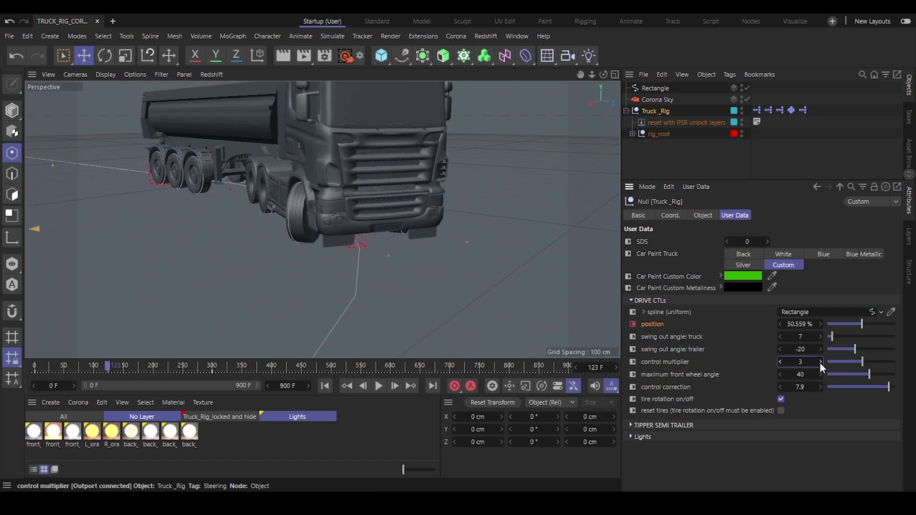
click(820, 362)
click(821, 363)
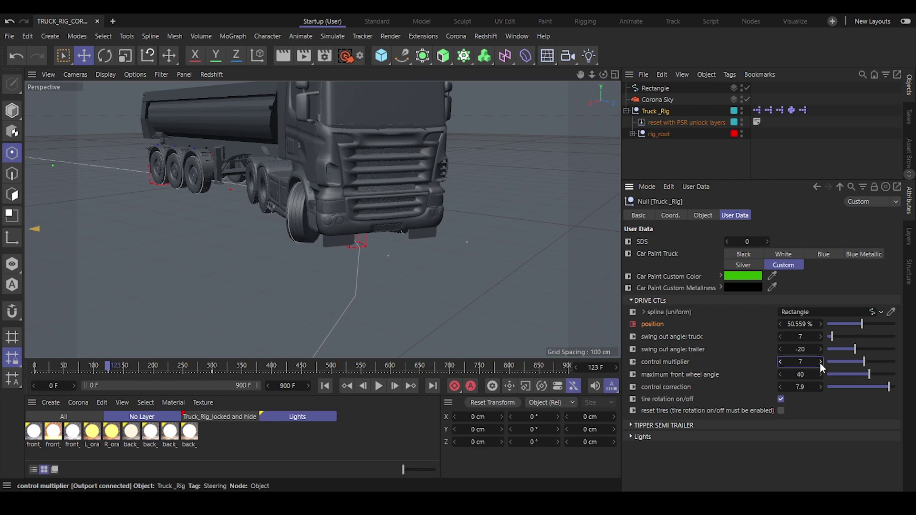
click(780, 362)
click(781, 362)
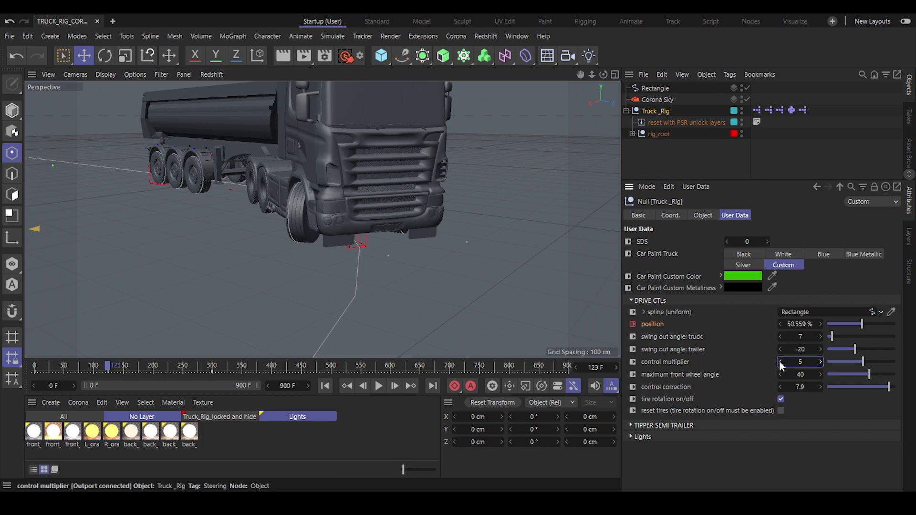
click(820, 362)
click(820, 362)
click(820, 362)
click(820, 362)
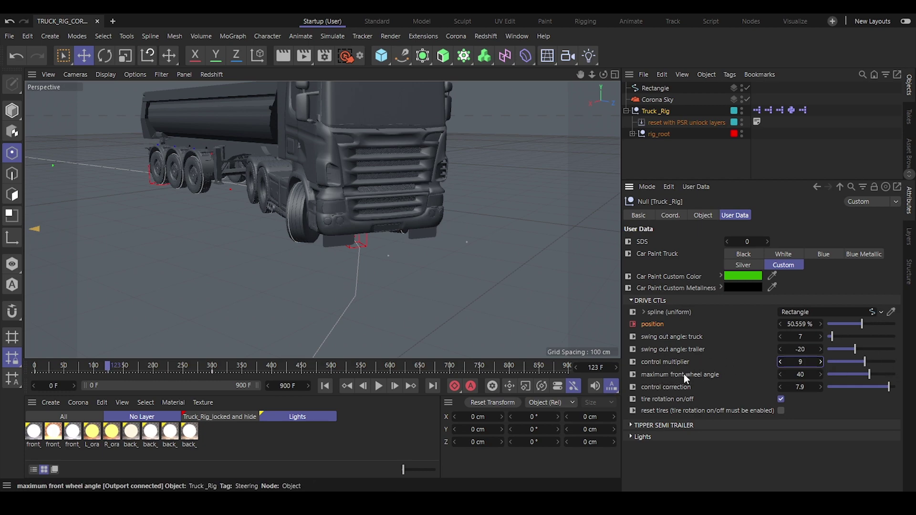
Raise the maximum front wheel angle to 45 and on to 85 while viewing the front wheel up close.
click(716, 375)
alt+drag(305, 205, 404, 200)
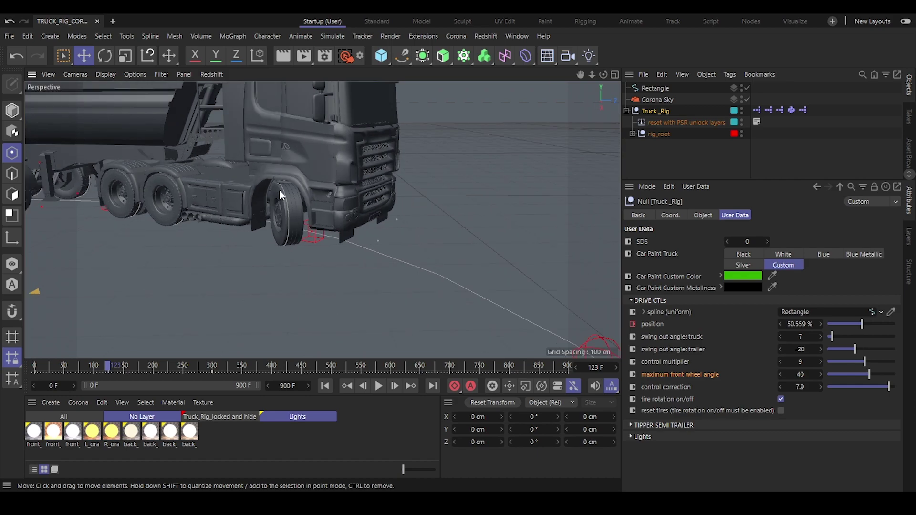
alt+right_drag(280, 190, 336, 230)
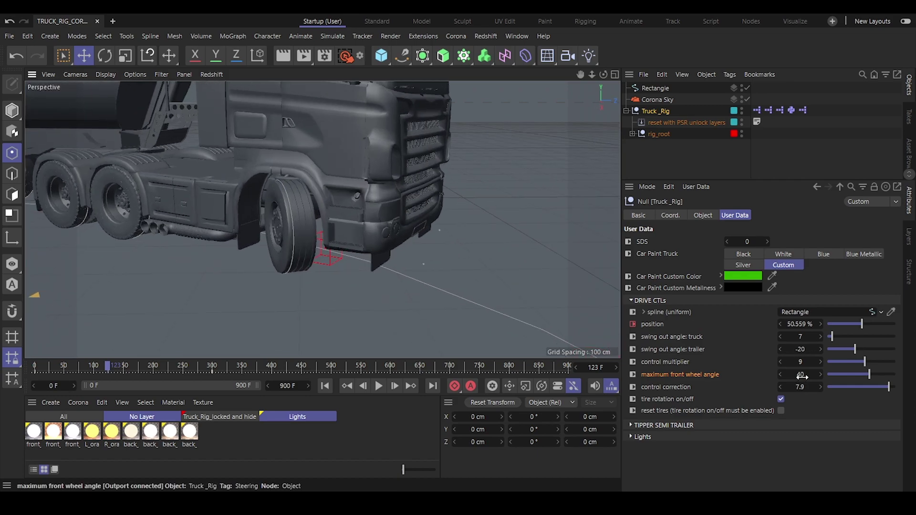
drag(802, 377, 810, 376)
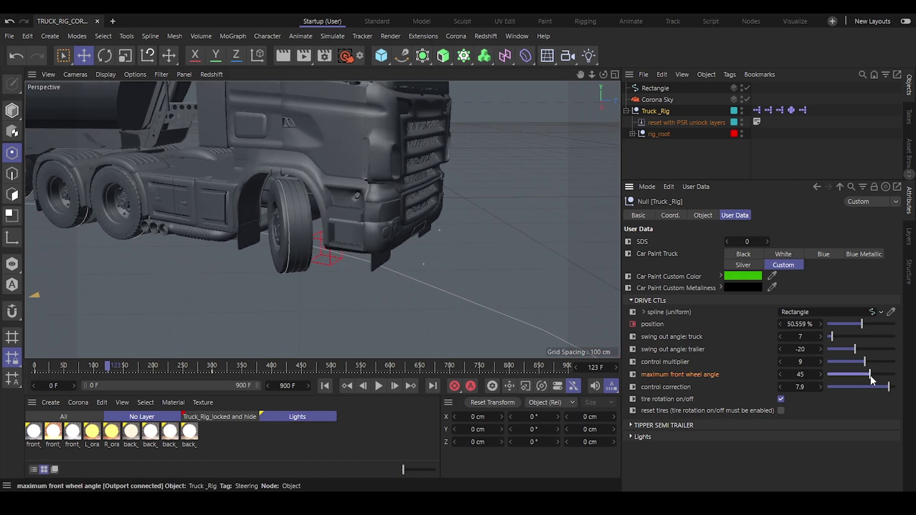
drag(871, 376, 879, 376)
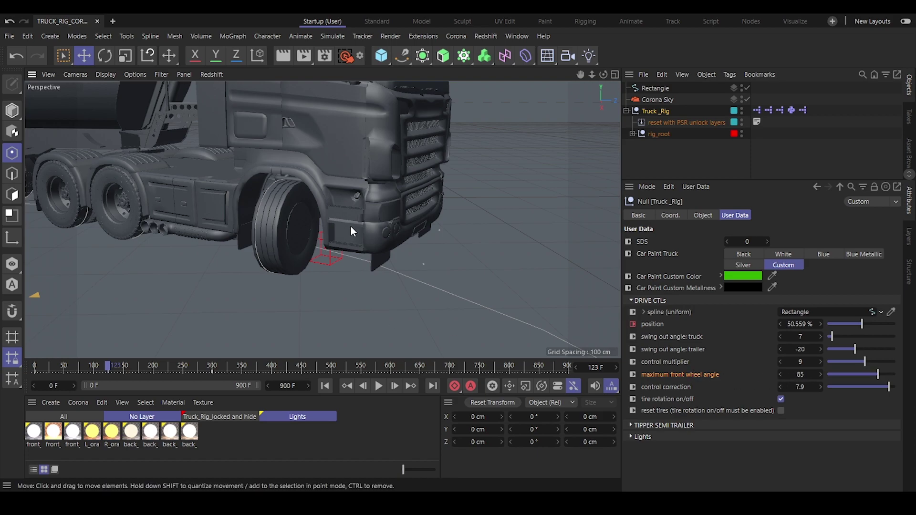
alt+drag(350, 226, 362, 210)
Set the maximum front wheel angle to 21 and the control multiplier to 5.
drag(878, 375, 864, 362)
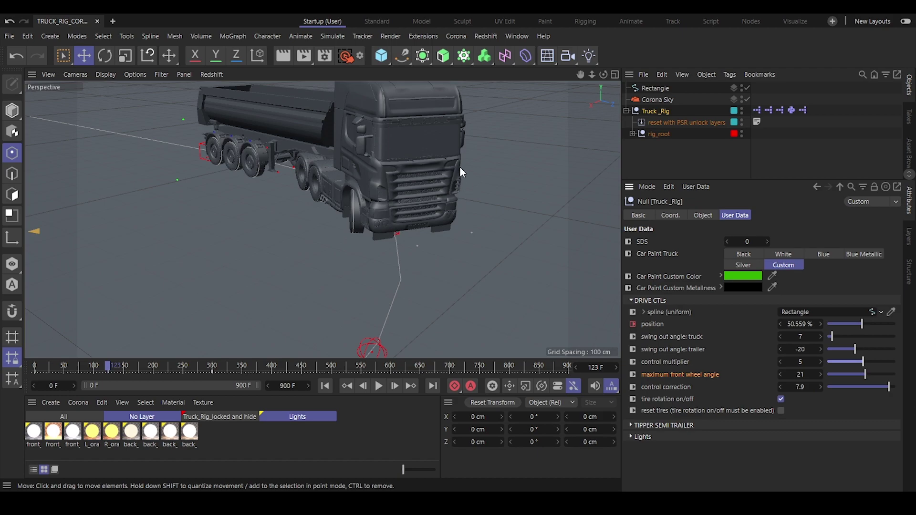
mouse_move(414, 178)
alt+mouse_down()
mouse_move(483, 185)
mouse_move(393, 219)
mouse_move(442, 217)
mouse_move(340, 206)
mouse_move(413, 192)
alt+mouse_up()
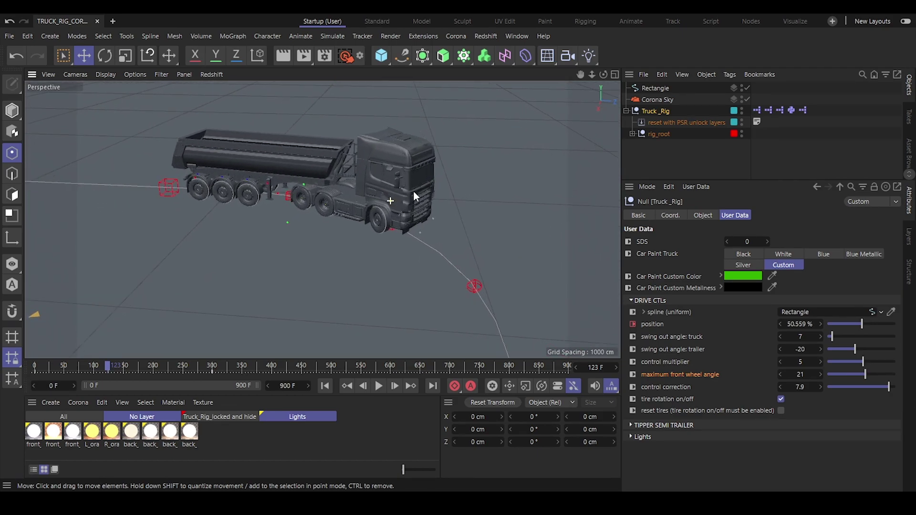
scroll(414, 191, up, 2)
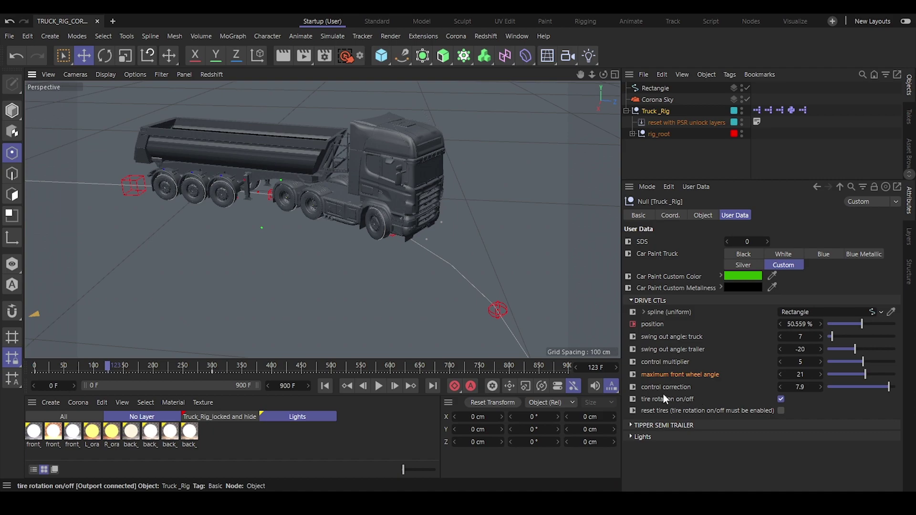
Disable tire rotation at frame 108 and scrub the truck forward to frame 123 to compare the wheels.
scroll(330, 199, up, 5)
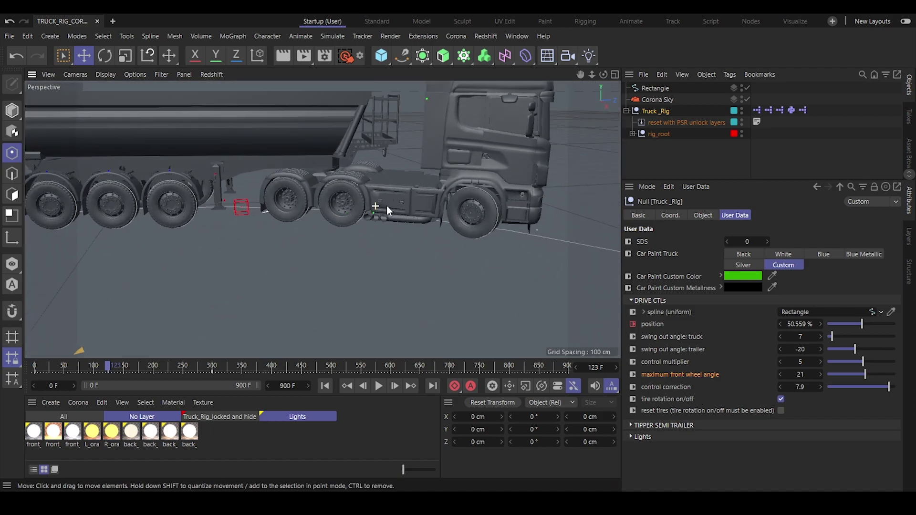
mouse_move(104, 364)
mouse_down()
mouse_move(118, 364)
mouse_move(99, 364)
mouse_up()
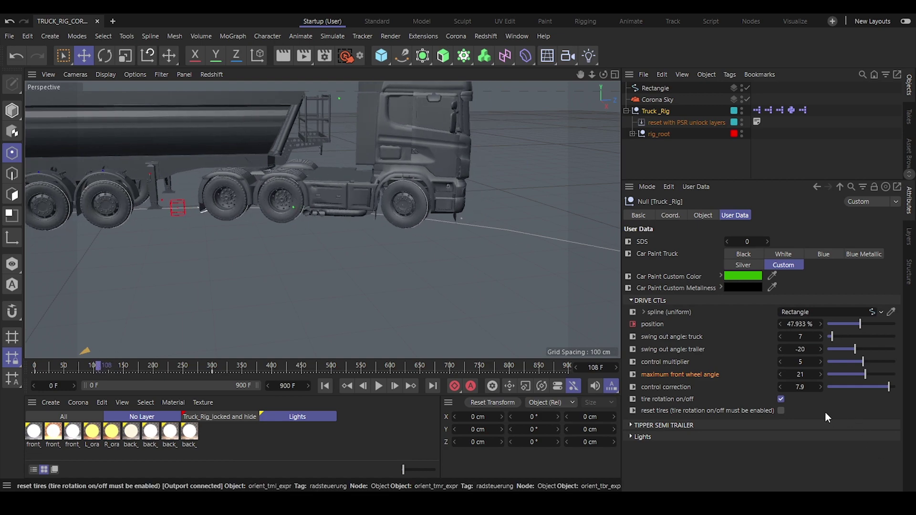
click(782, 399)
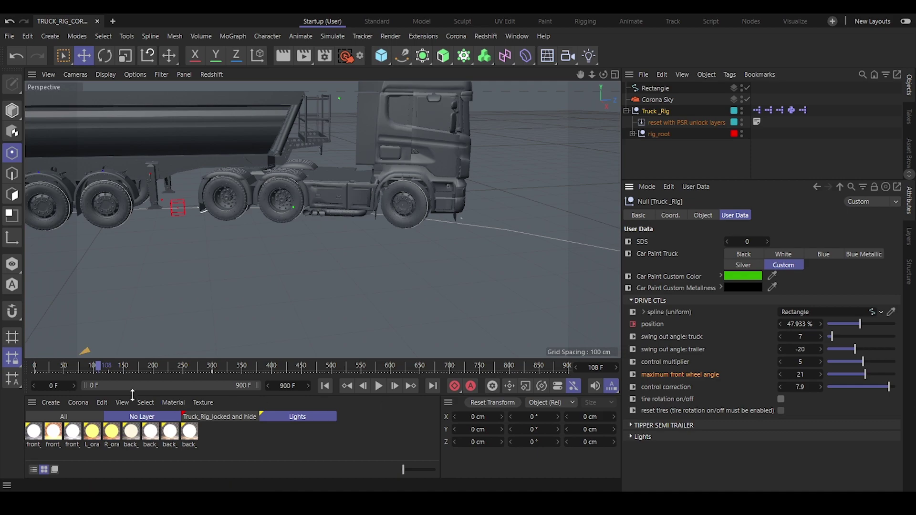
drag(86, 366, 108, 366)
Inspect the truck's front wheel up close and turn tire rotation back on.
scroll(462, 183, up, 5)
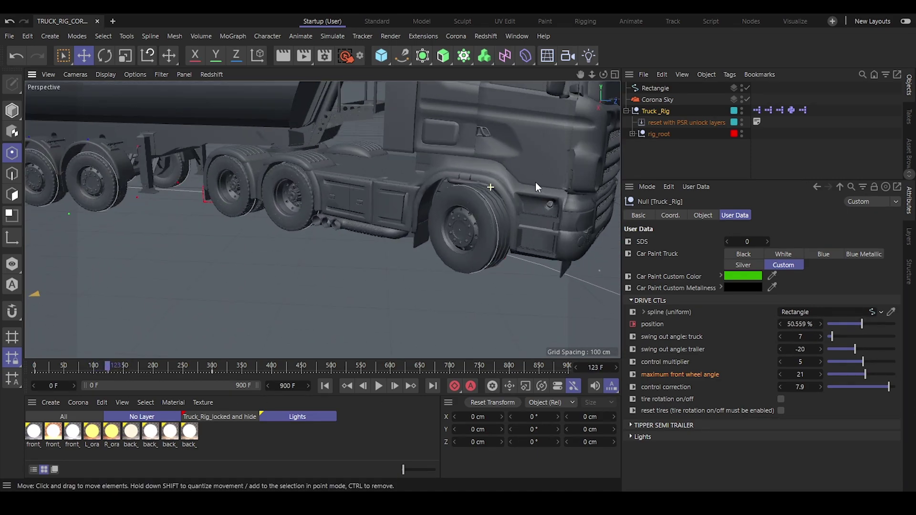
scroll(523, 204, down, 3)
scroll(482, 248, up, 5)
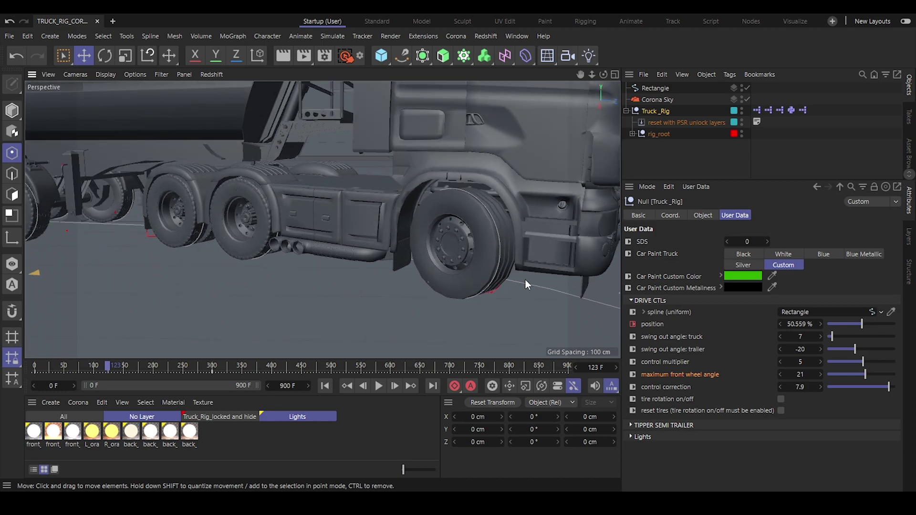
click(781, 399)
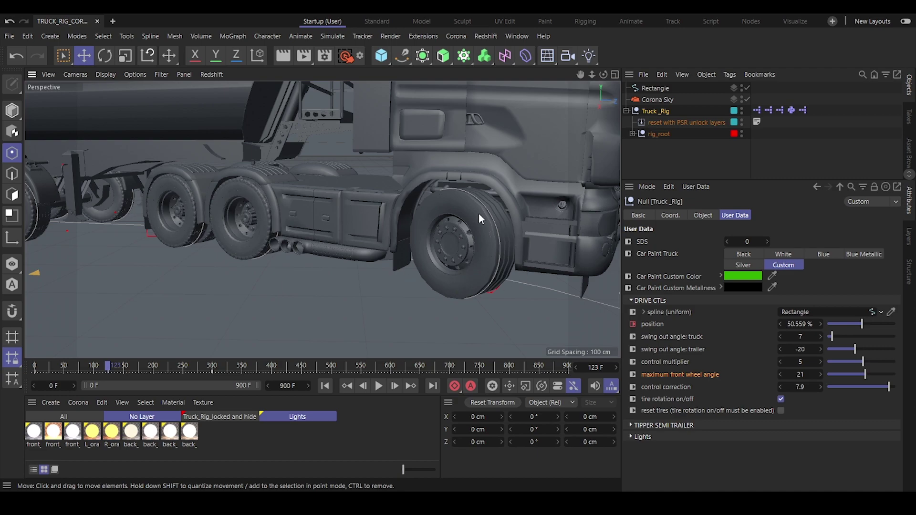
Clear the object selection and bring the whole truck and its spline path into view.
click(687, 162)
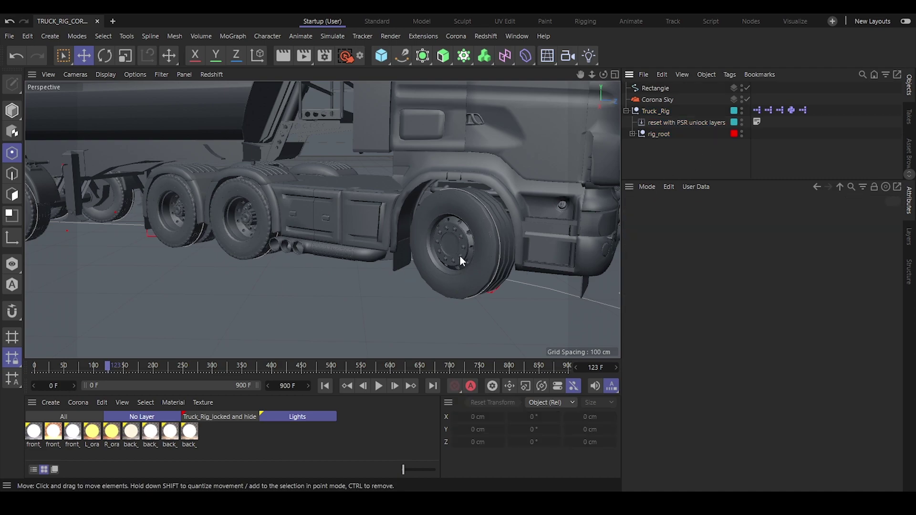
scroll(366, 257, down, 6)
alt+drag(368, 257, 480, 222)
click(481, 221)
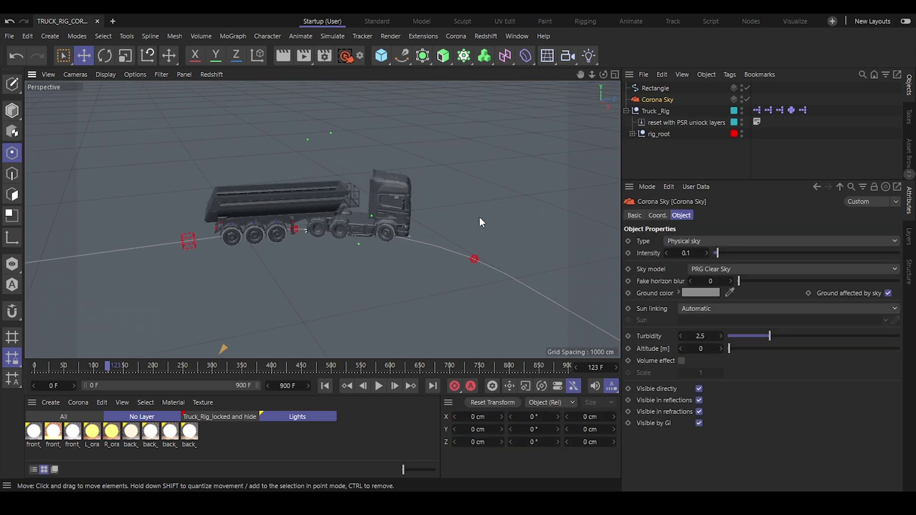
click(692, 165)
alt+drag(365, 213, 350, 191)
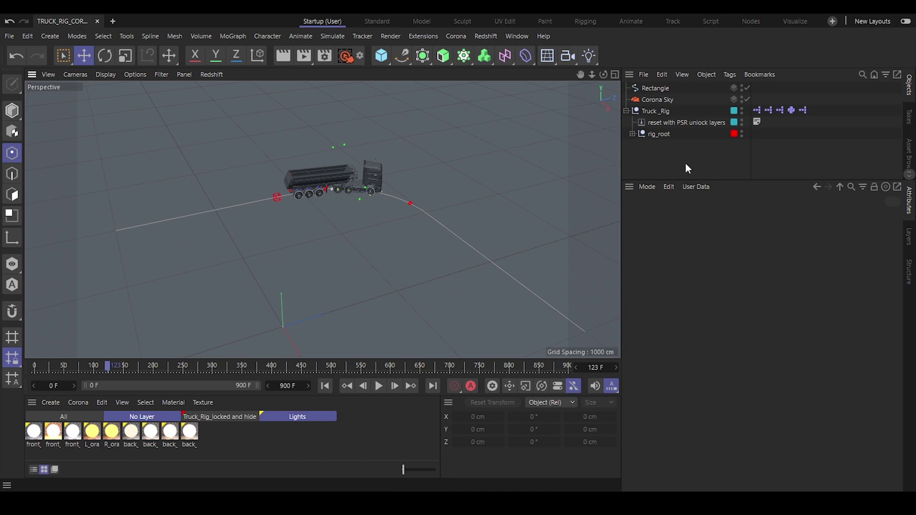
Look at the rig's layers, and display the object properties of the "reset with PSR unlock layers" selection object.
click(910, 236)
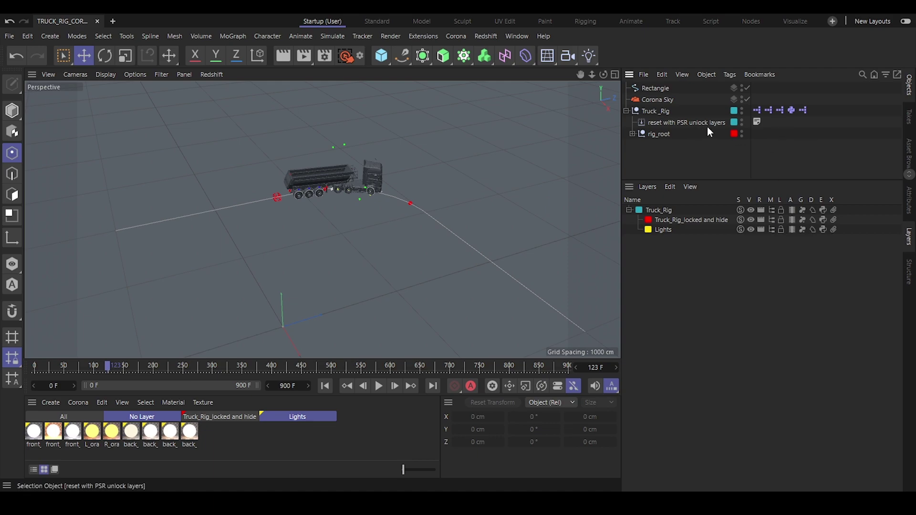
click(660, 122)
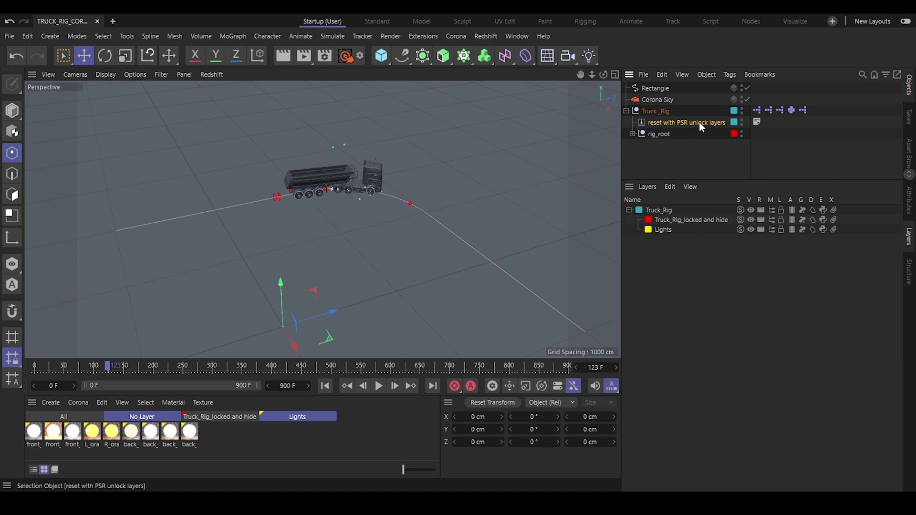
click(909, 200)
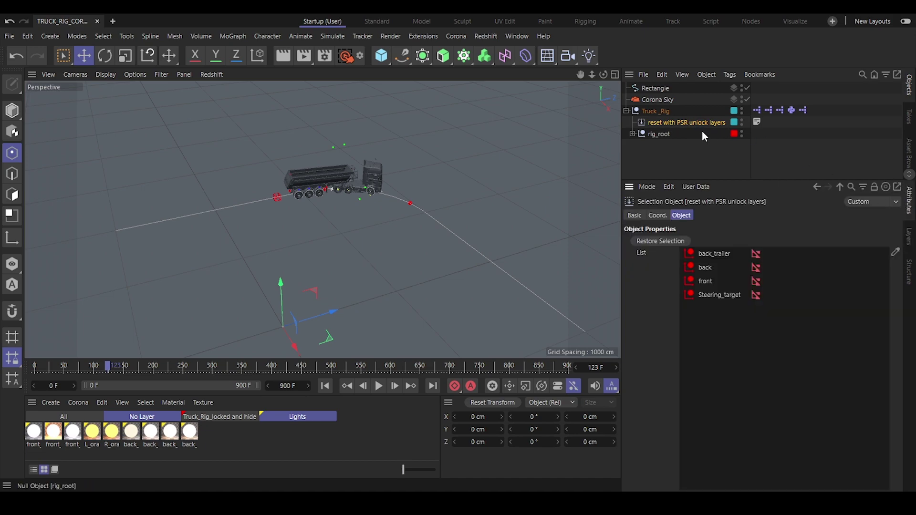
Remove the keyframing from the Truck_Rig's position parameter and clear the Rectangle from its spline link.
click(658, 241)
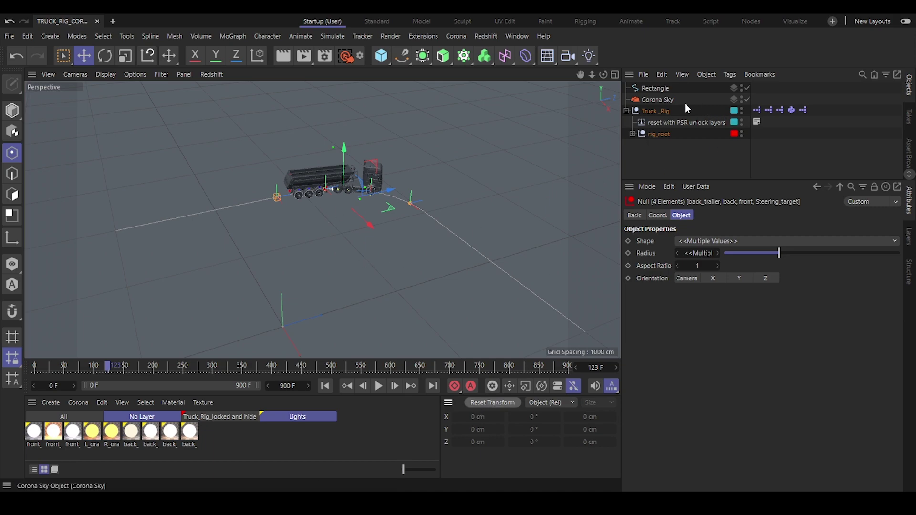
click(659, 111)
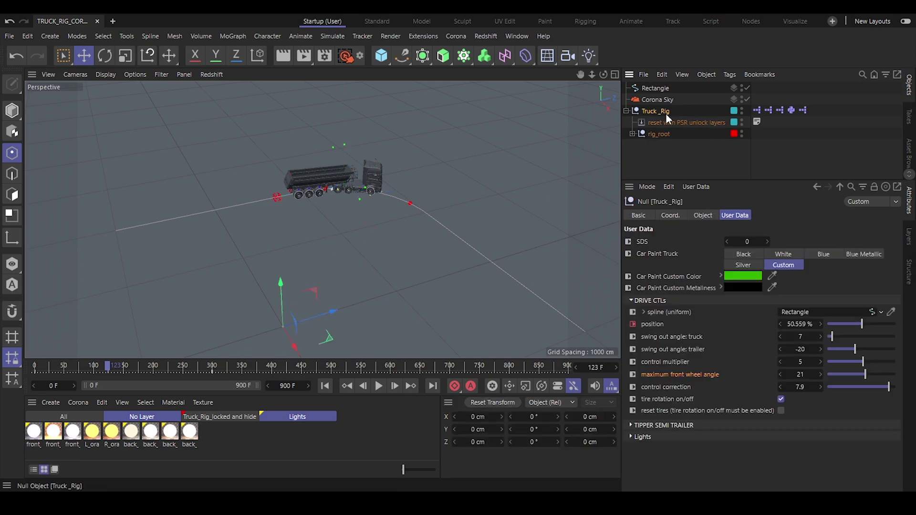
click(632, 325)
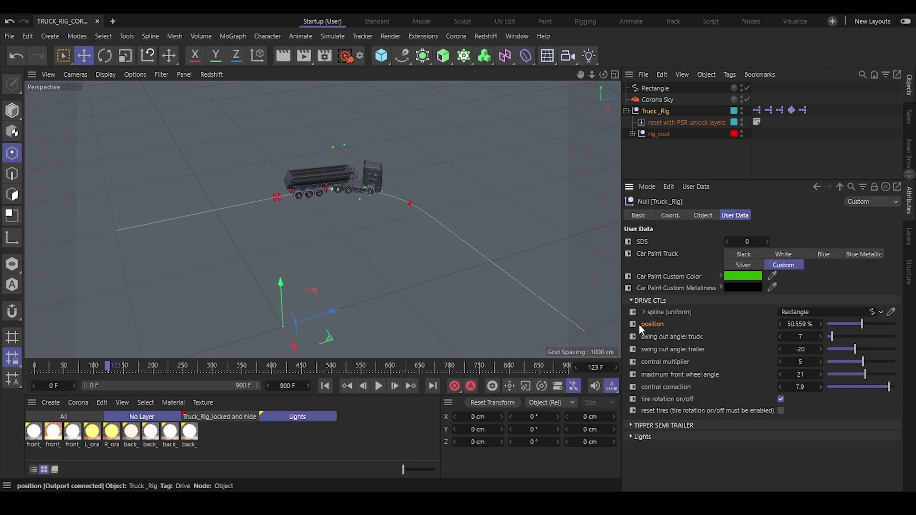
click(881, 313)
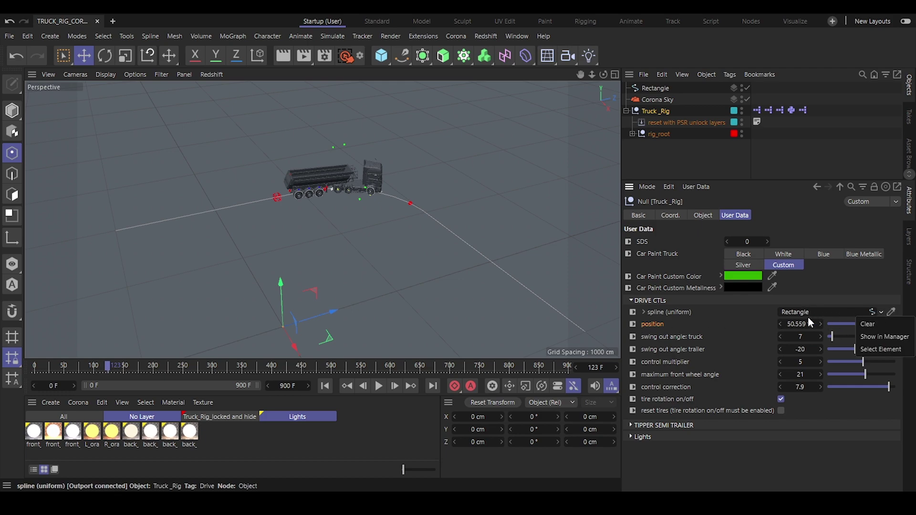
click(870, 325)
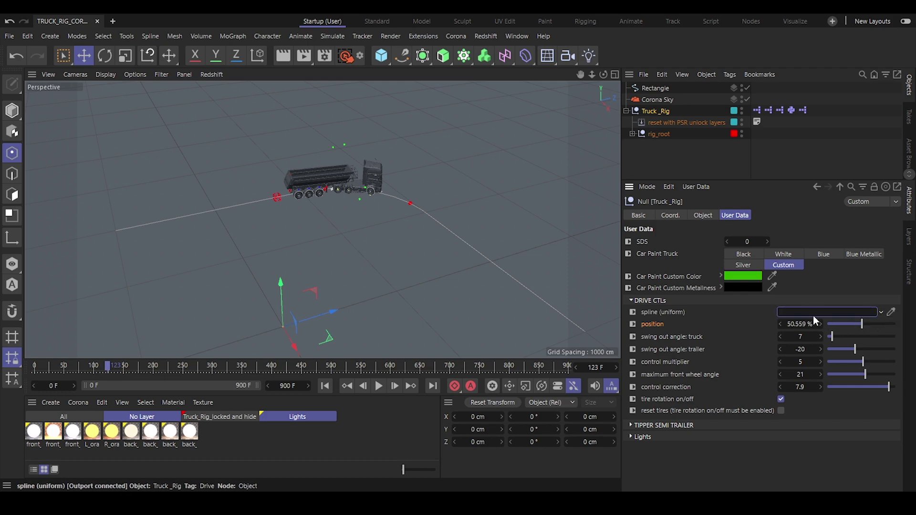
Restore the saved selection of back_trailer, back, front and Steering_target, and reset the transforms of these nulls.
click(656, 175)
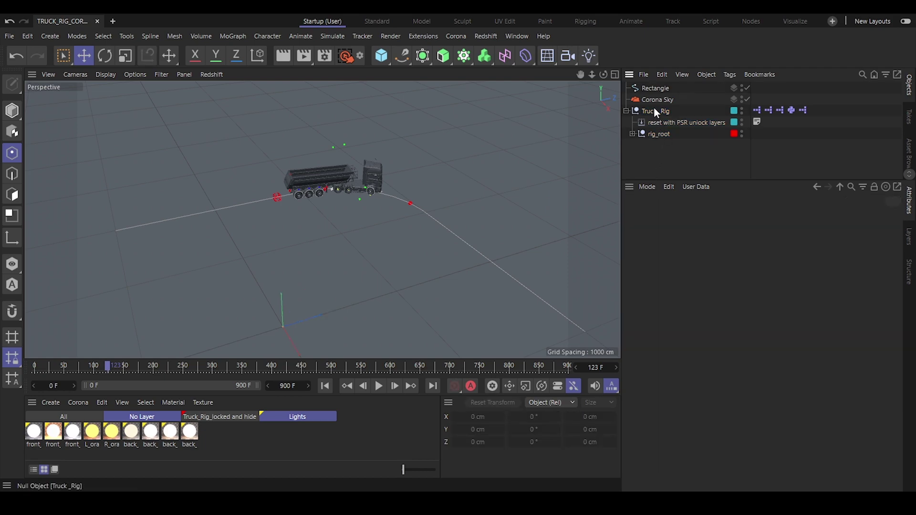
click(664, 121)
click(662, 242)
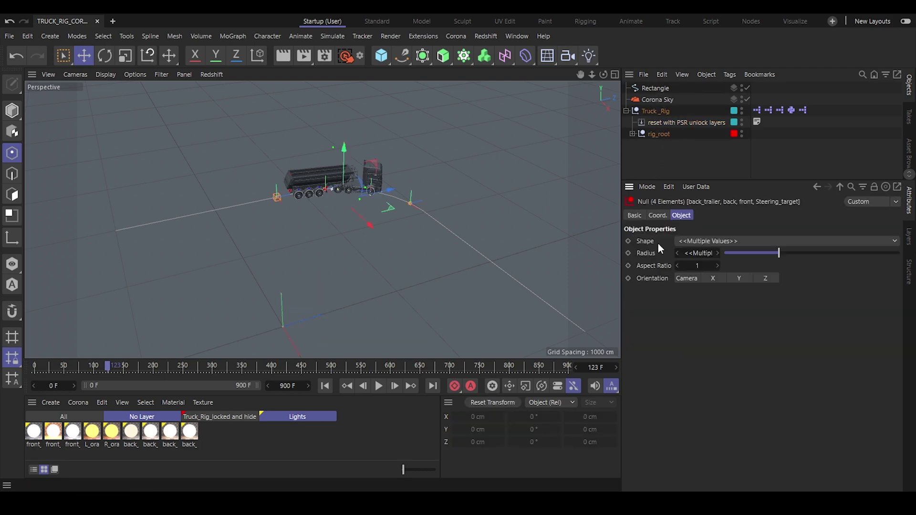
click(493, 402)
Inspect the truck and trailer's wheel and body alignment up close and from around, and check the Truck_Rig's drive controls.
alt+drag(361, 332, 343, 250)
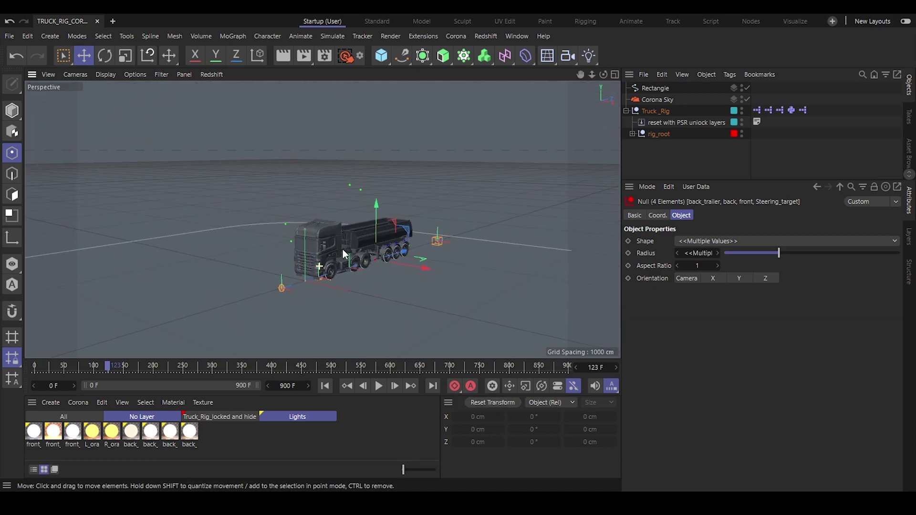
scroll(379, 219, up, 5)
click(657, 110)
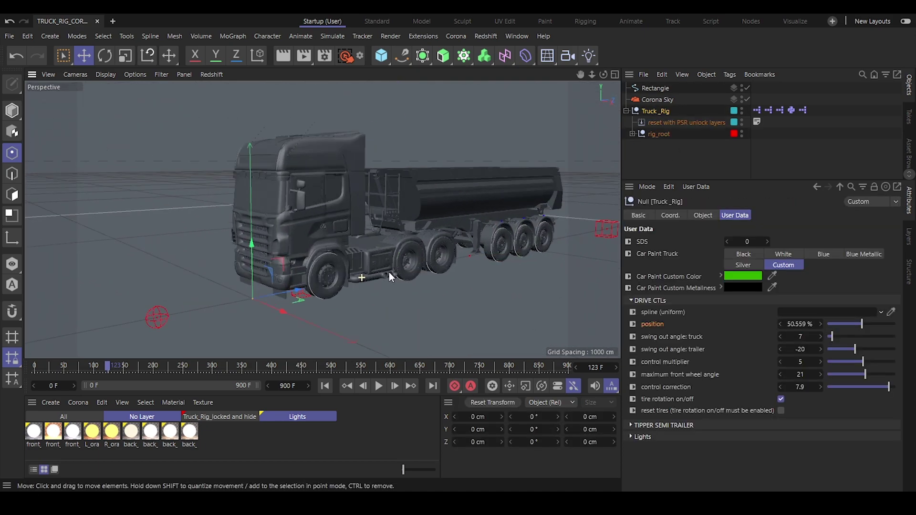
scroll(388, 272, up, 4)
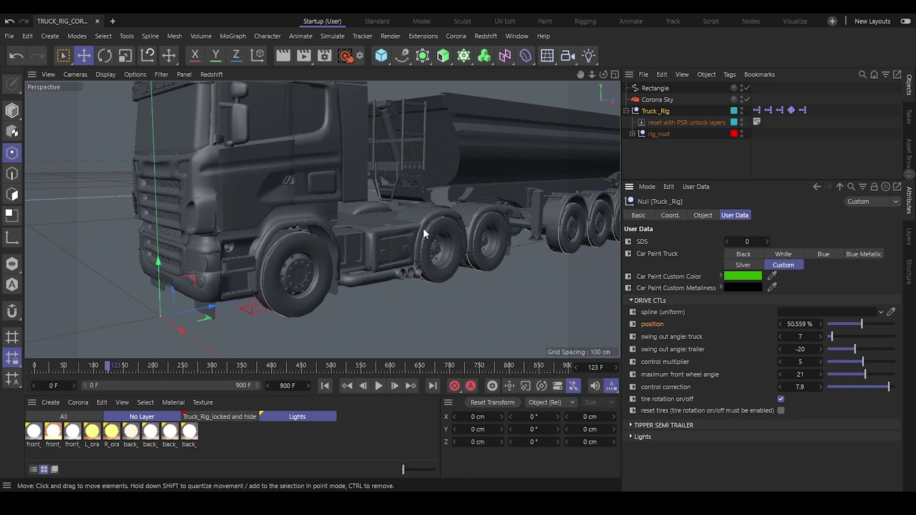
click(675, 162)
alt+drag(403, 237, 355, 241)
scroll(388, 240, down, 5)
mouse_move(378, 243)
alt+mouse_down()
mouse_move(334, 239)
mouse_move(362, 244)
alt+mouse_up()
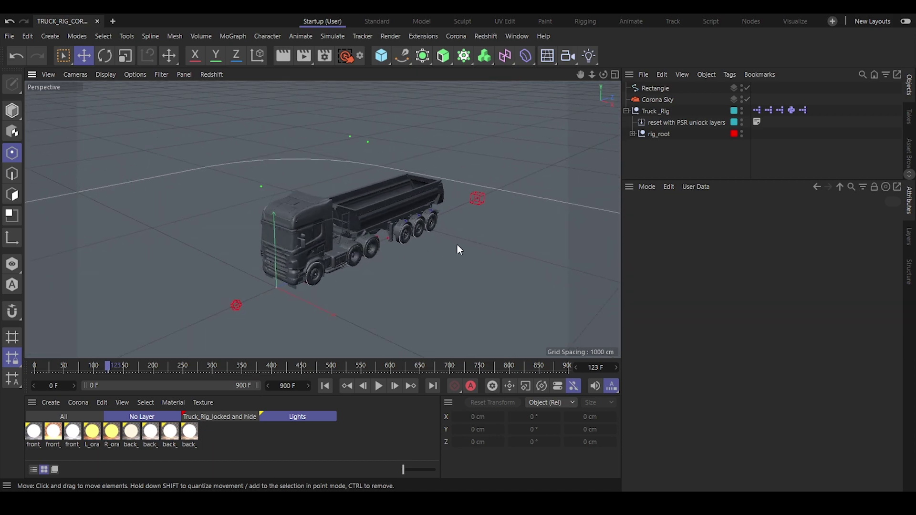